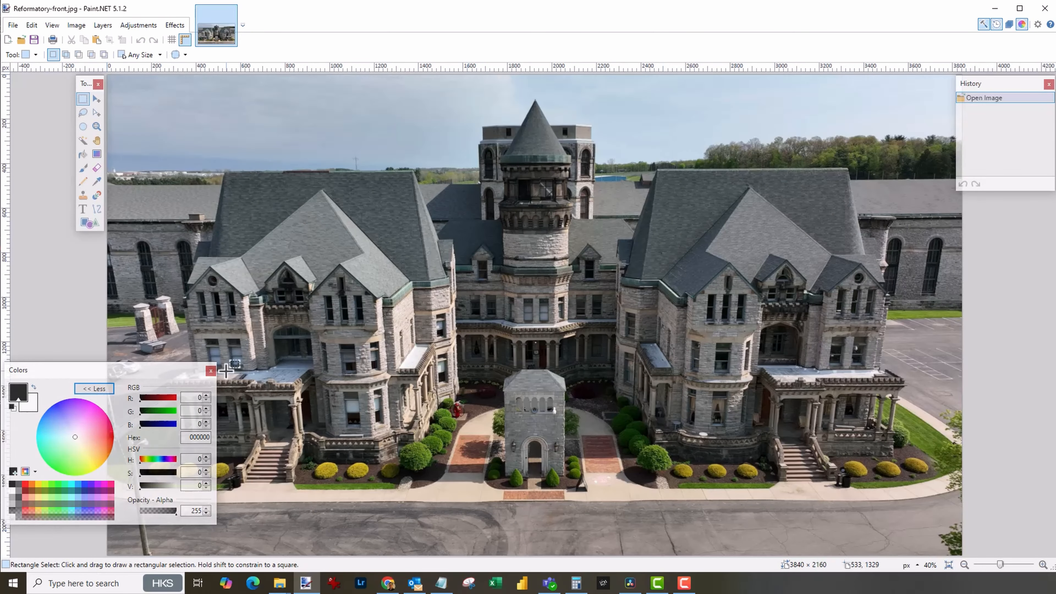
Close the Colors window, then divide 3840 by 1.5 in Calculator
click(211, 370)
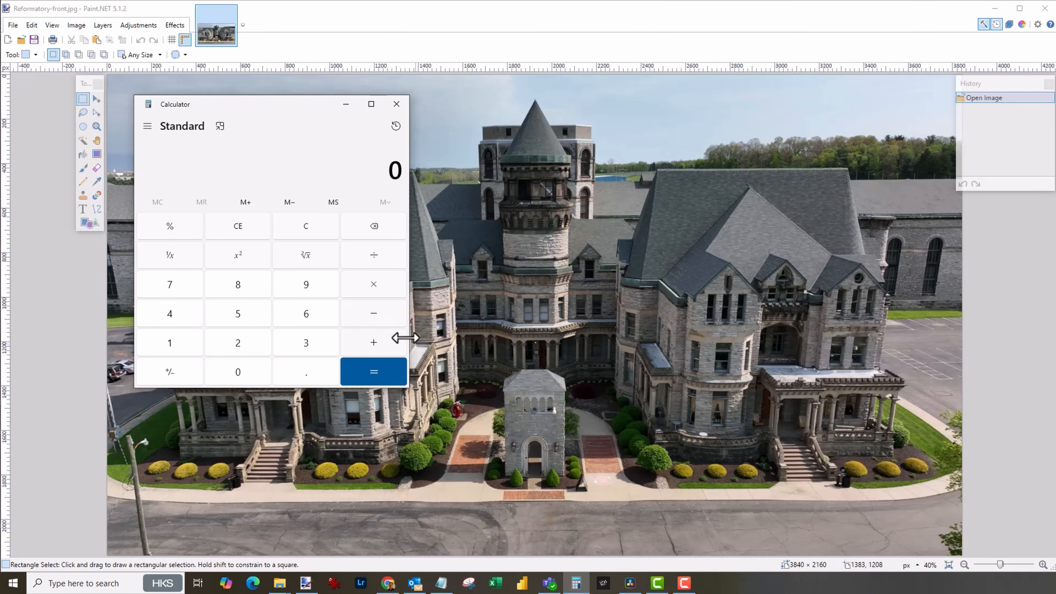
click(297, 349)
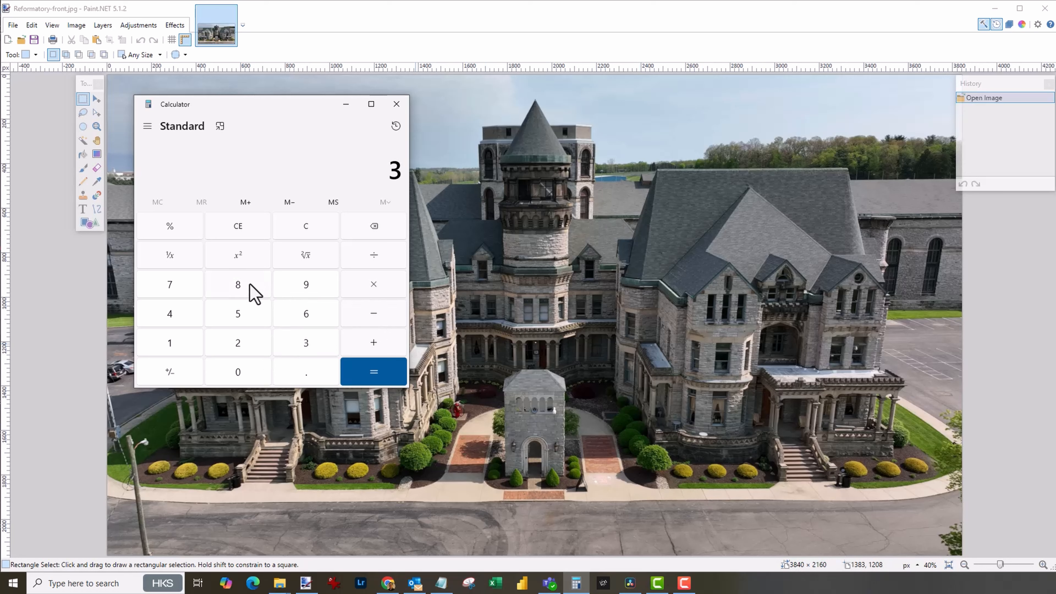
click(252, 292)
click(191, 324)
click(236, 377)
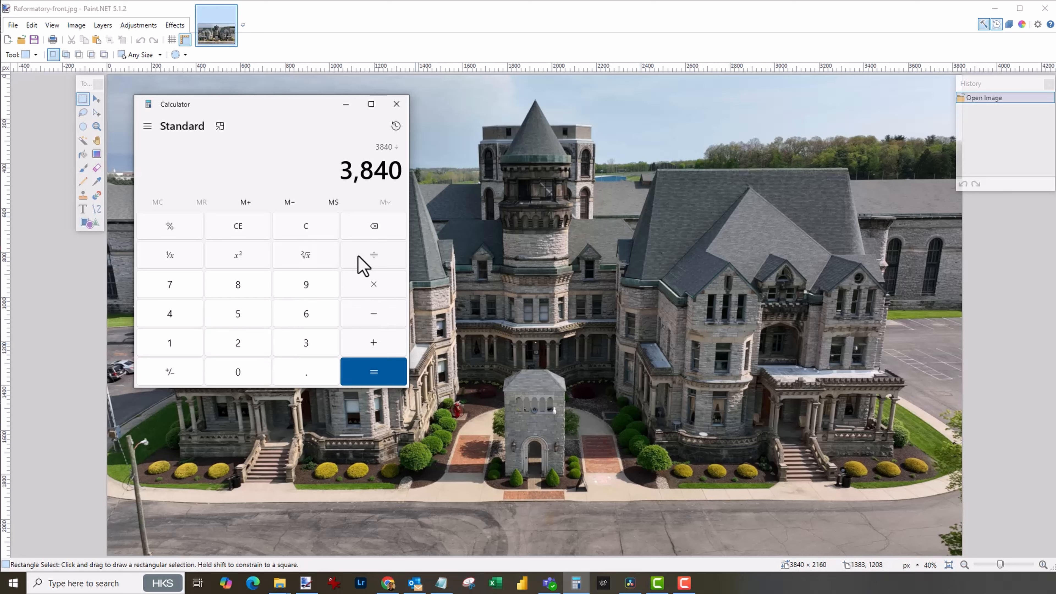
click(175, 344)
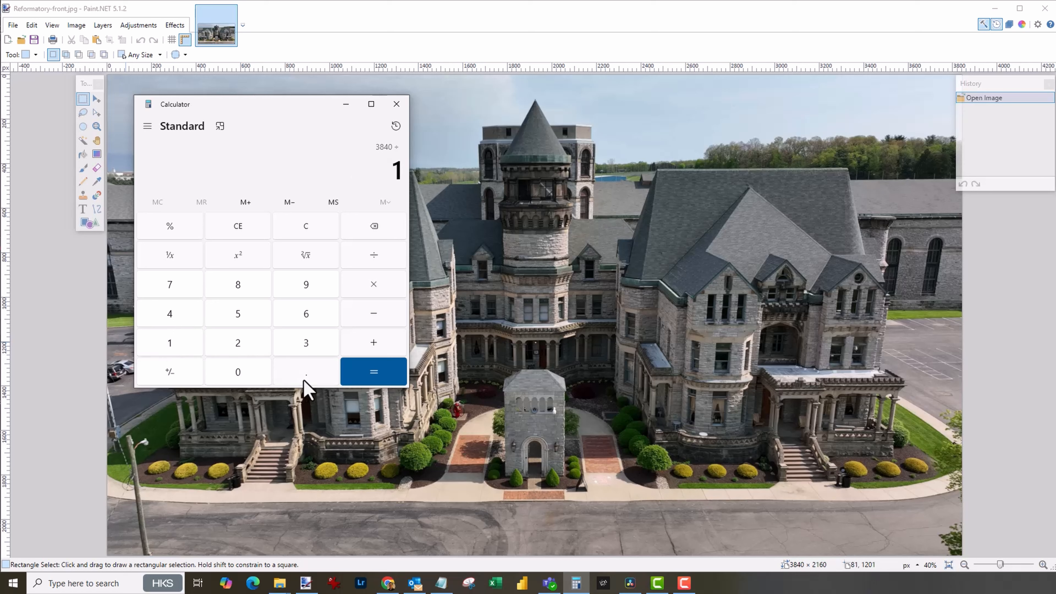
click(304, 375)
click(236, 323)
click(383, 382)
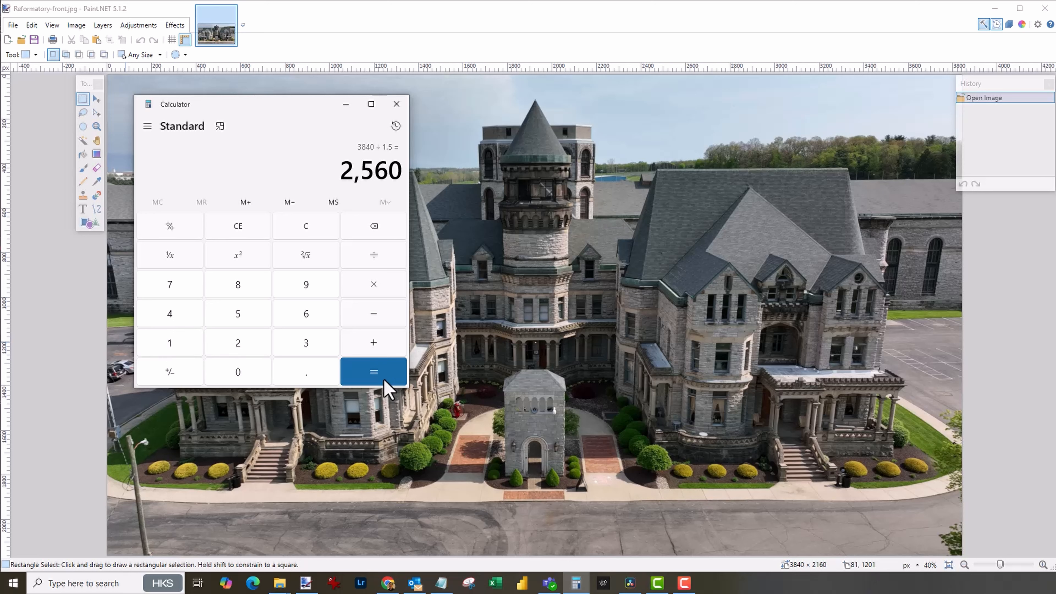
In Paint.NET, set the canvas resolution to 100 pixels/inch and its height to 2560 pixels, and save the JPG at quality 100
click(465, 12)
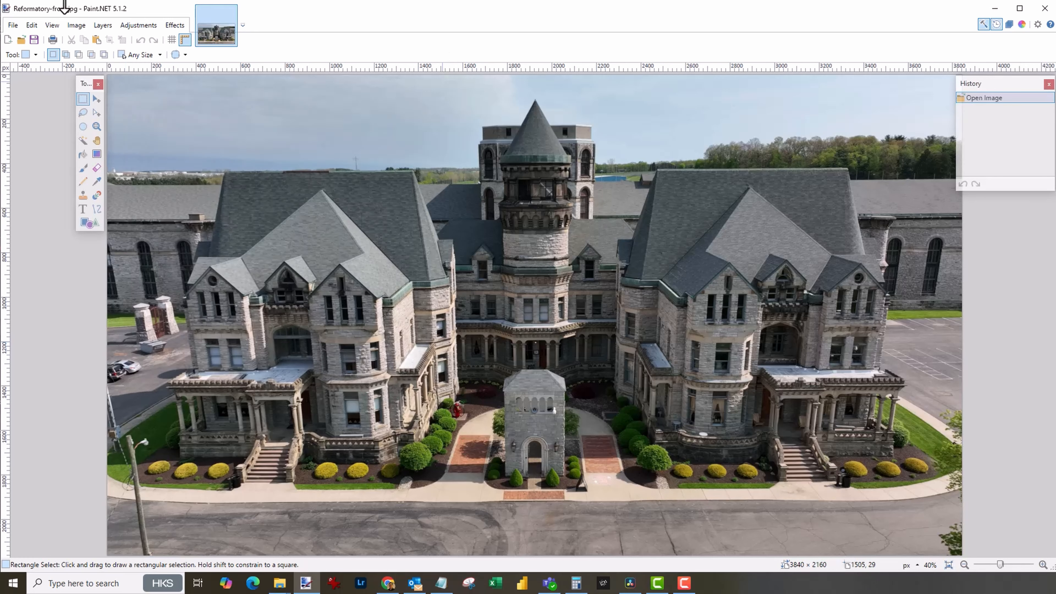
click(76, 27)
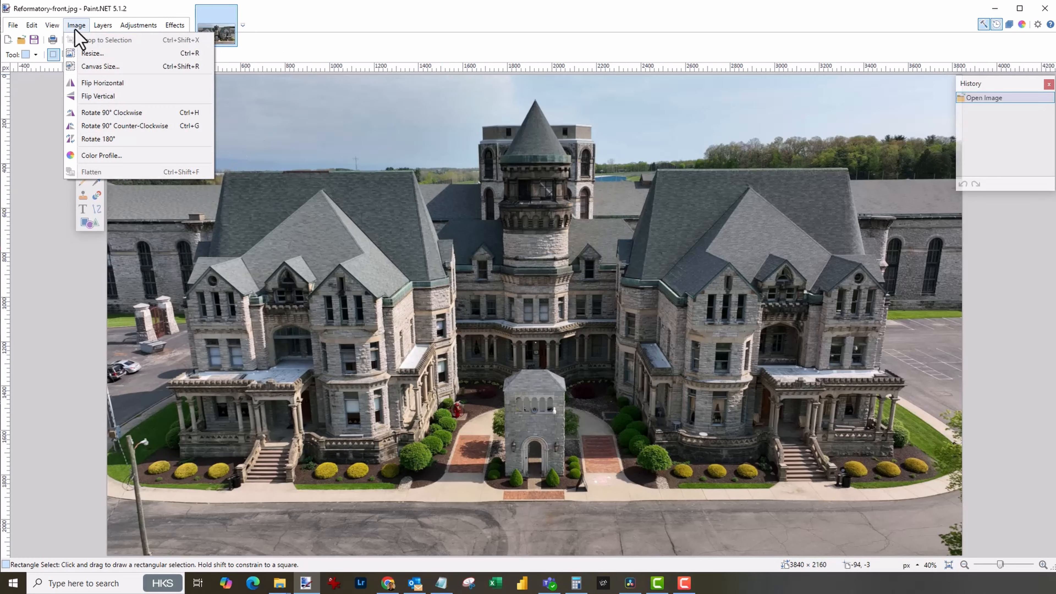
click(93, 66)
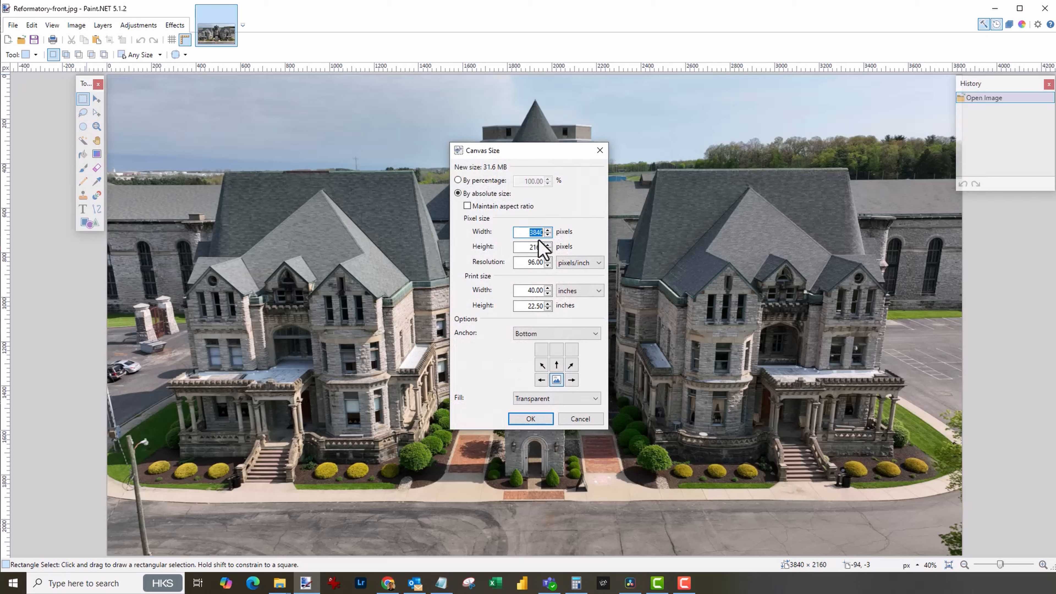
double_click(522, 267)
text(10)
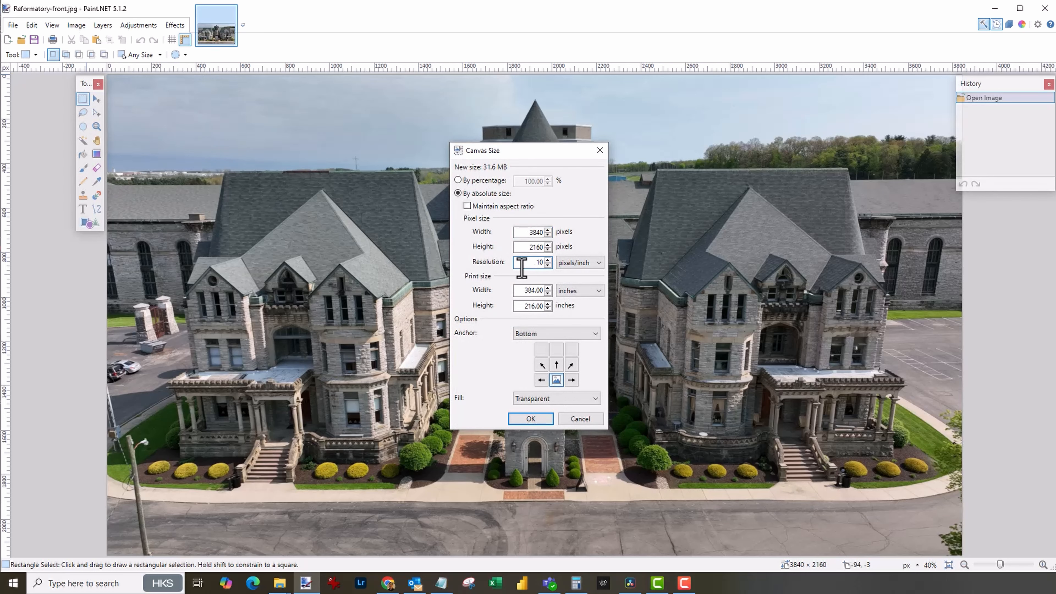
text(0)
double_click(525, 247)
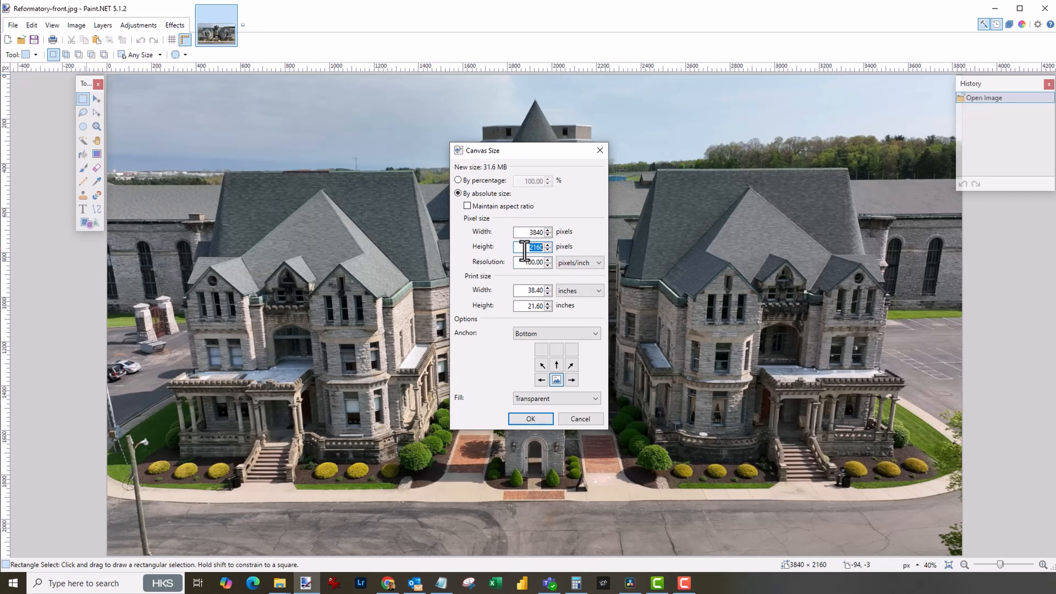
text(2560)
click(530, 419)
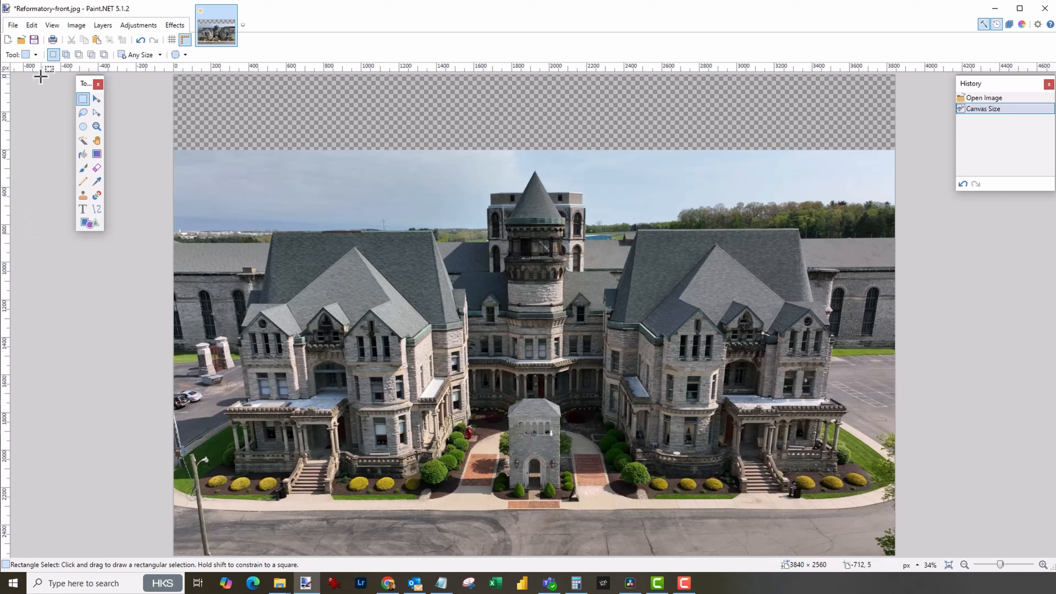
click(35, 40)
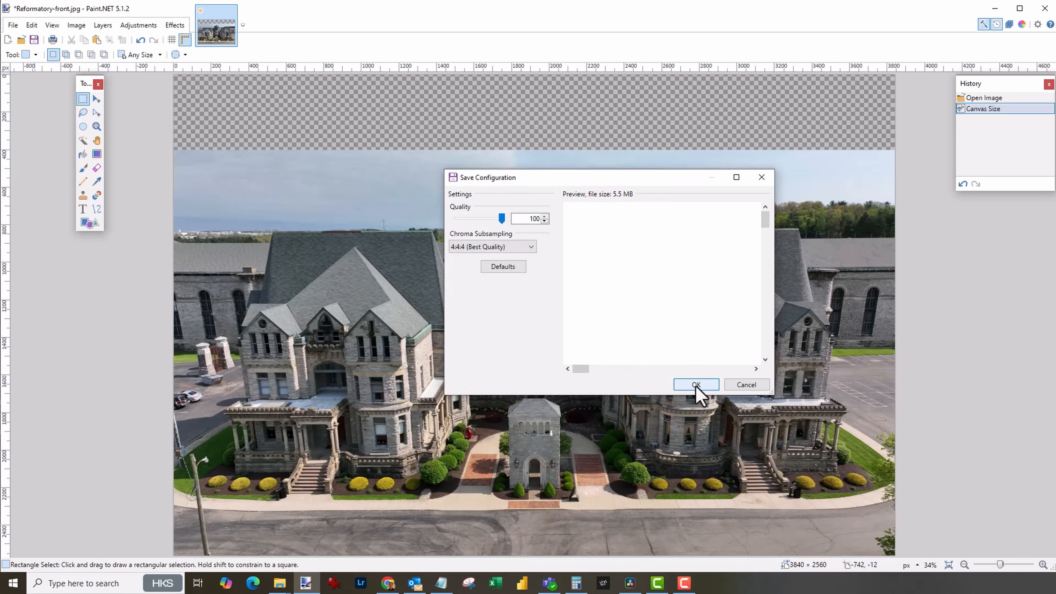
click(696, 385)
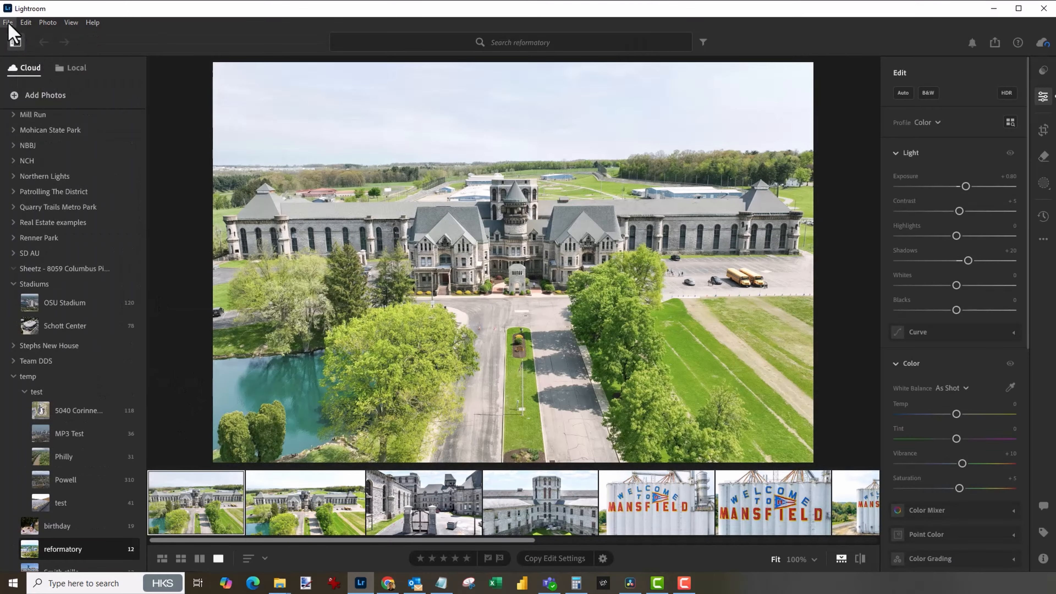
In Lightroom, import Reformatory-front.jpg into the reformatory album and display it for editing
click(8, 22)
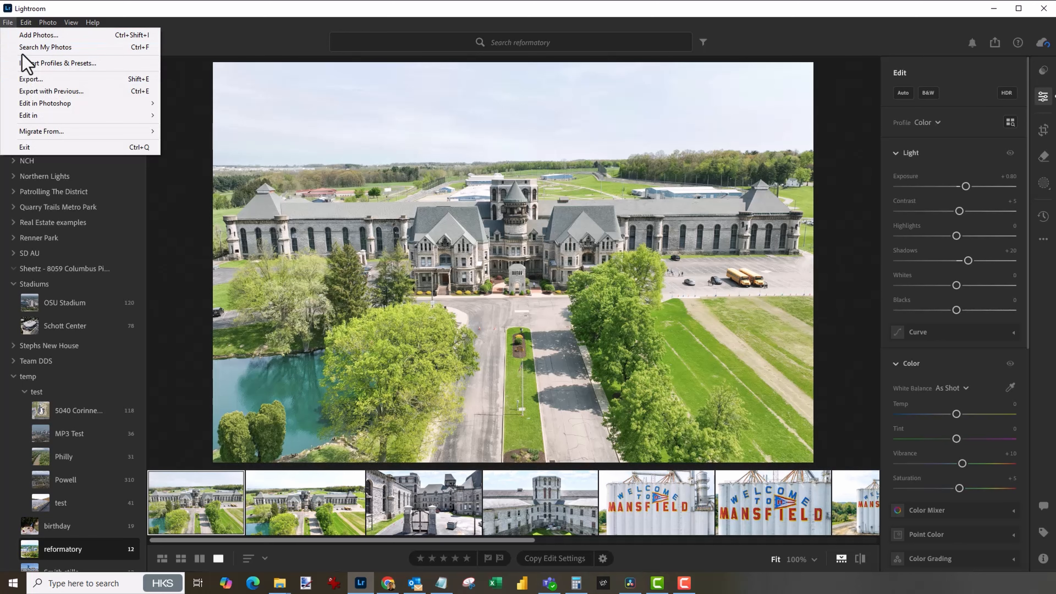
click(23, 38)
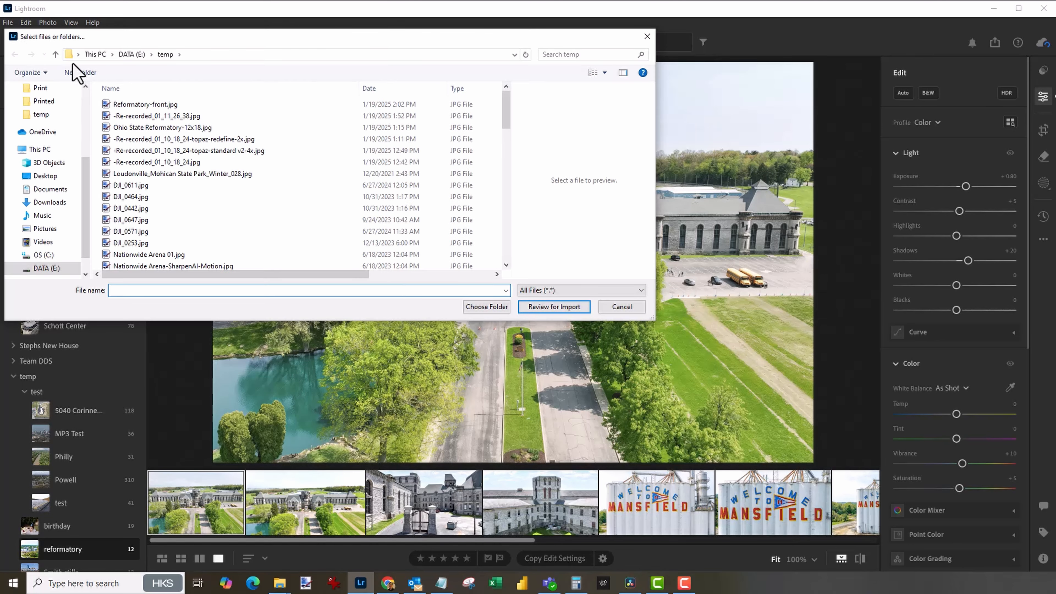
double_click(133, 104)
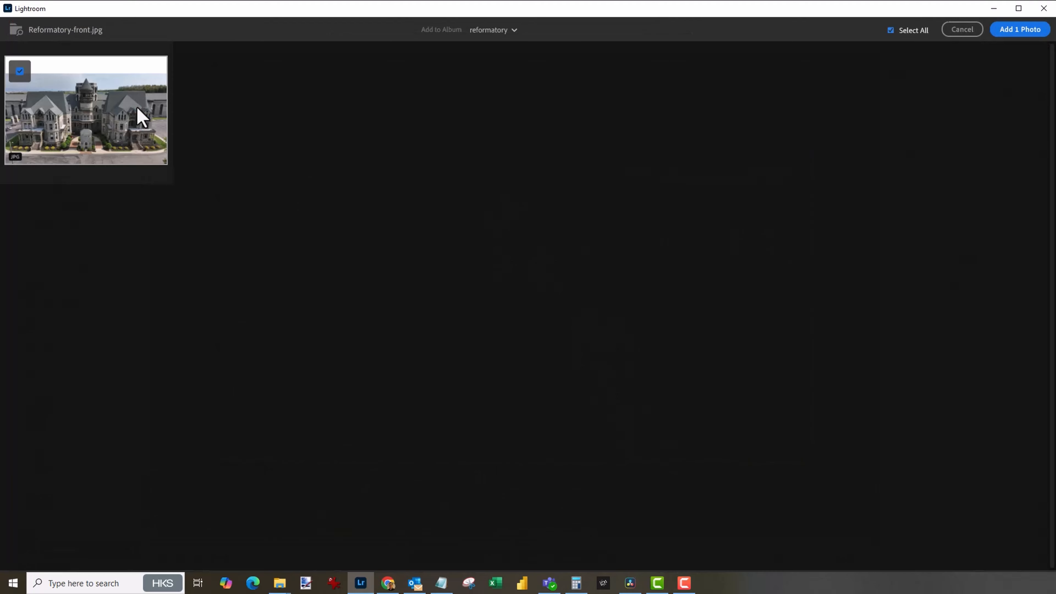
click(1019, 32)
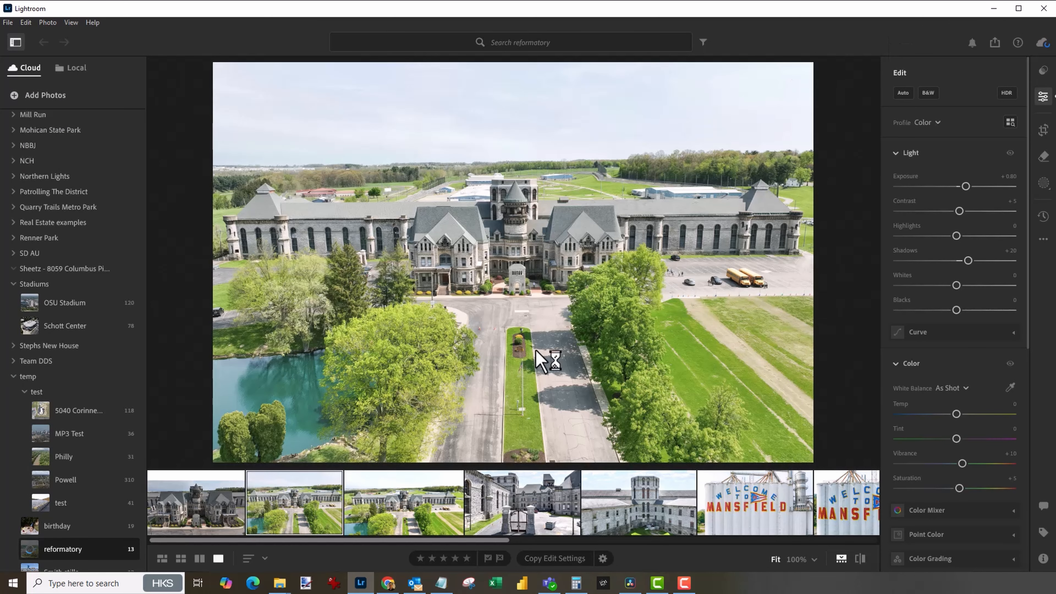
click(199, 530)
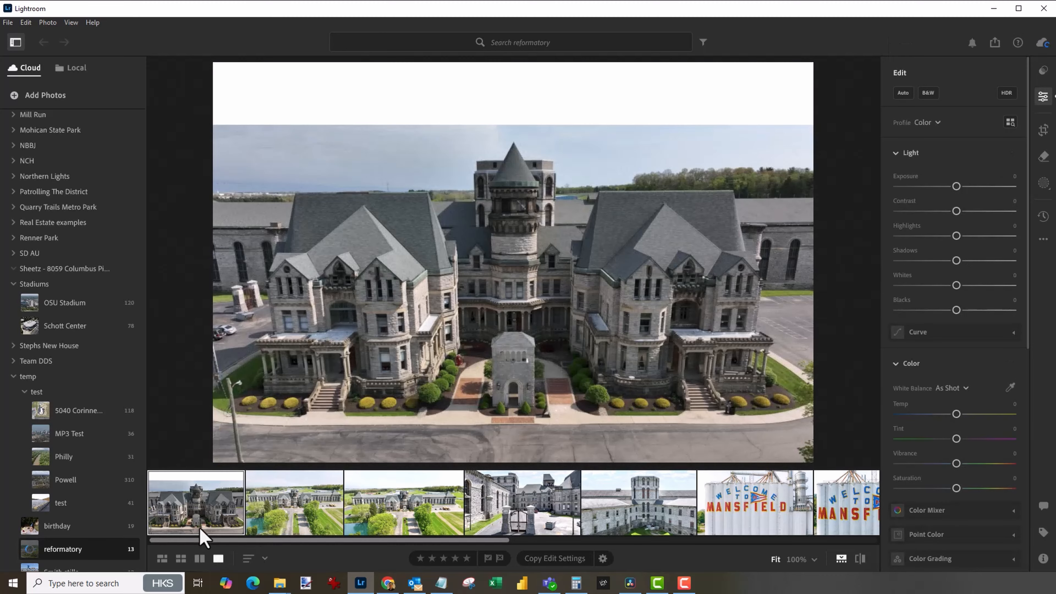
Set the photo's exposure to 0.50 and compare it with the original
click(1009, 178)
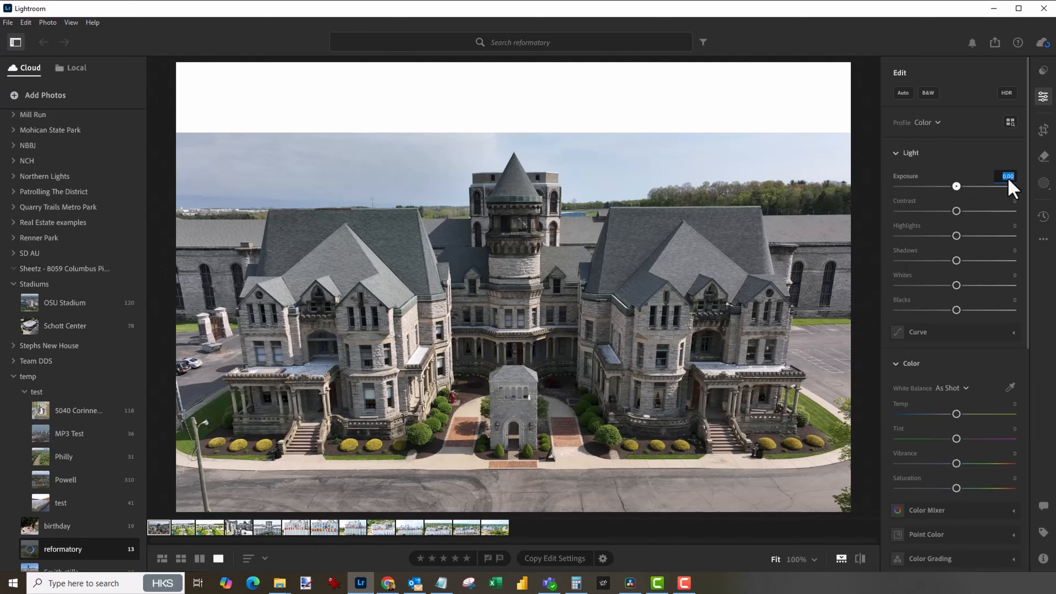
text(.5)
key(Tab)
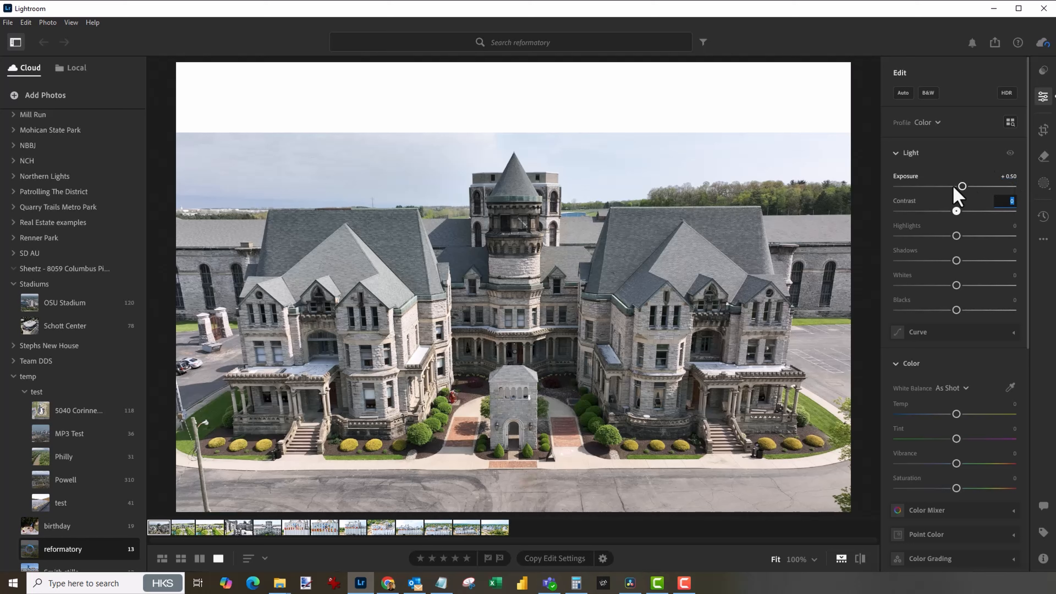
click(858, 561)
click(858, 561)
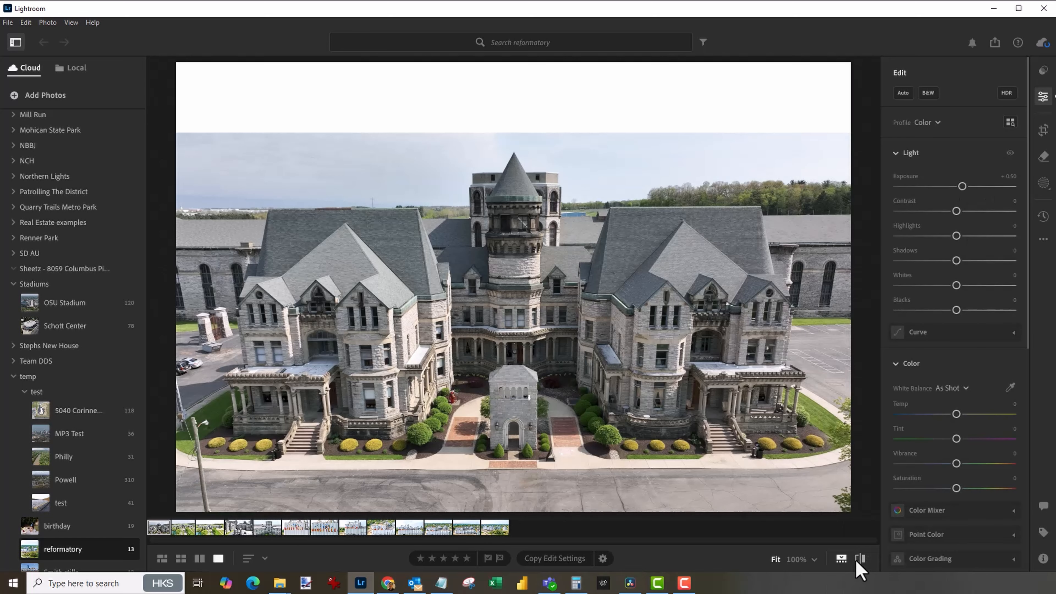
Set the photo's exposure to 0.75 and compare the result with the original
click(1005, 177)
text(.75)
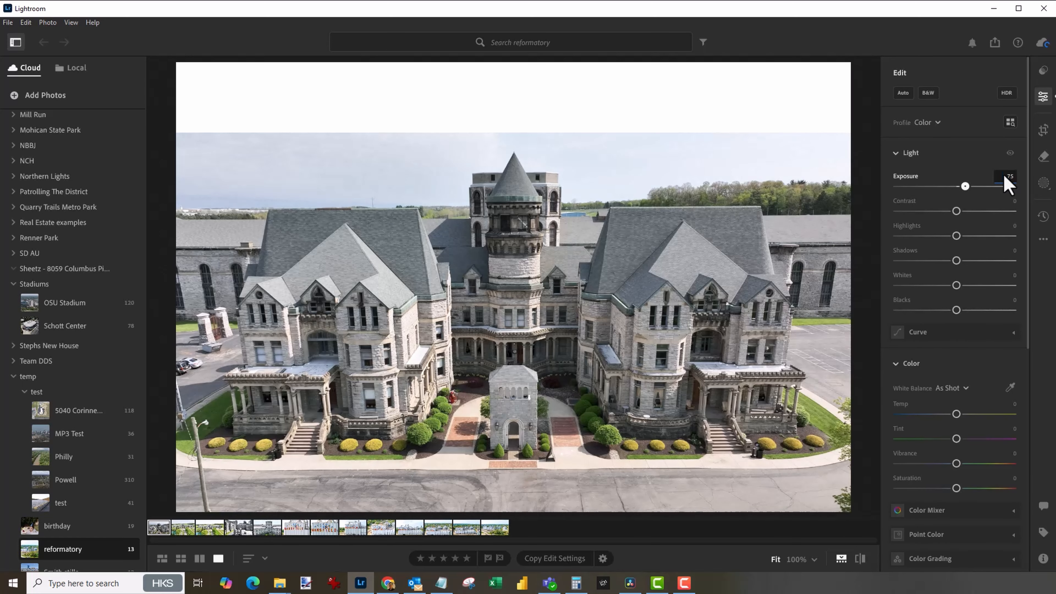
key(Tab)
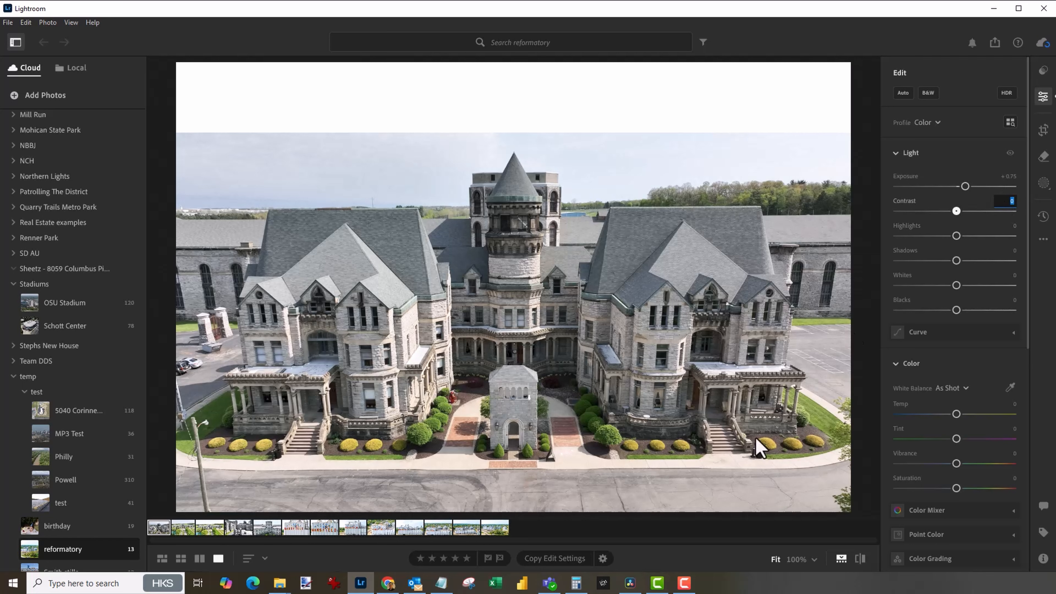
click(860, 561)
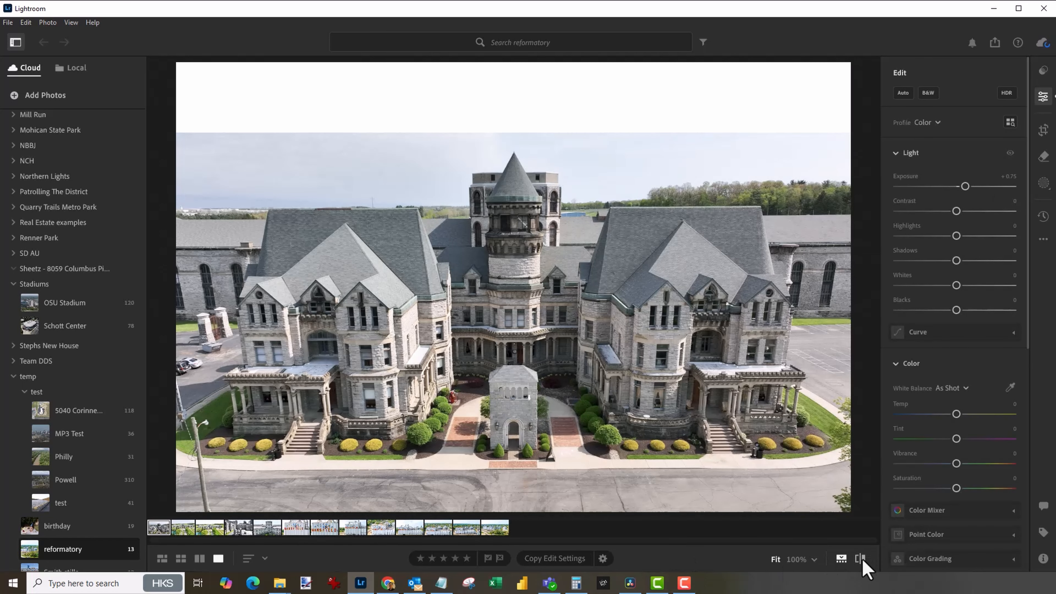
Set the photo's contrast to 5, highlights to 50 and shadows to 25
click(1006, 202)
text(5)
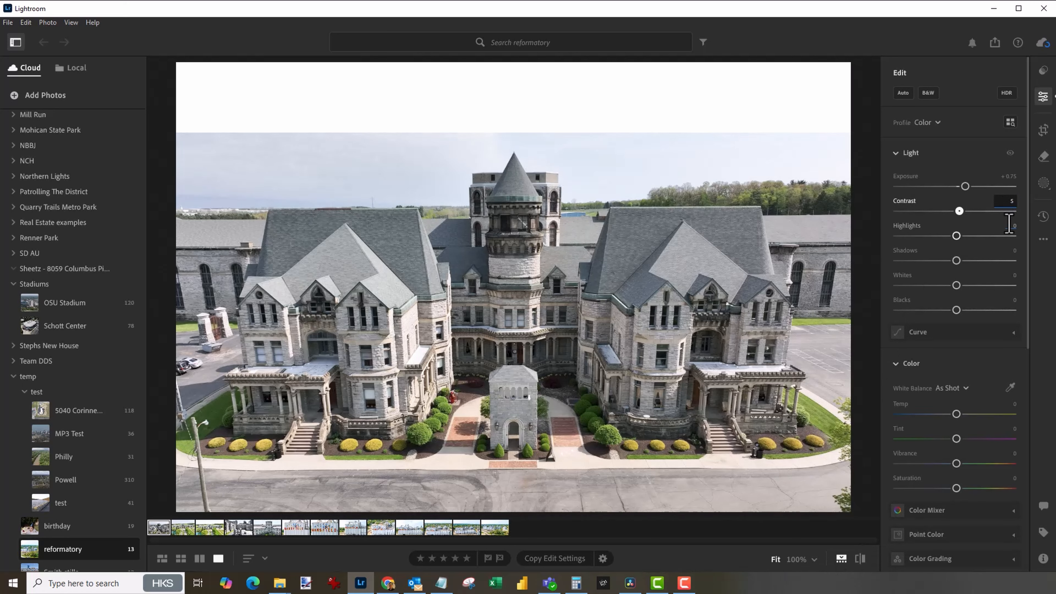
click(1009, 226)
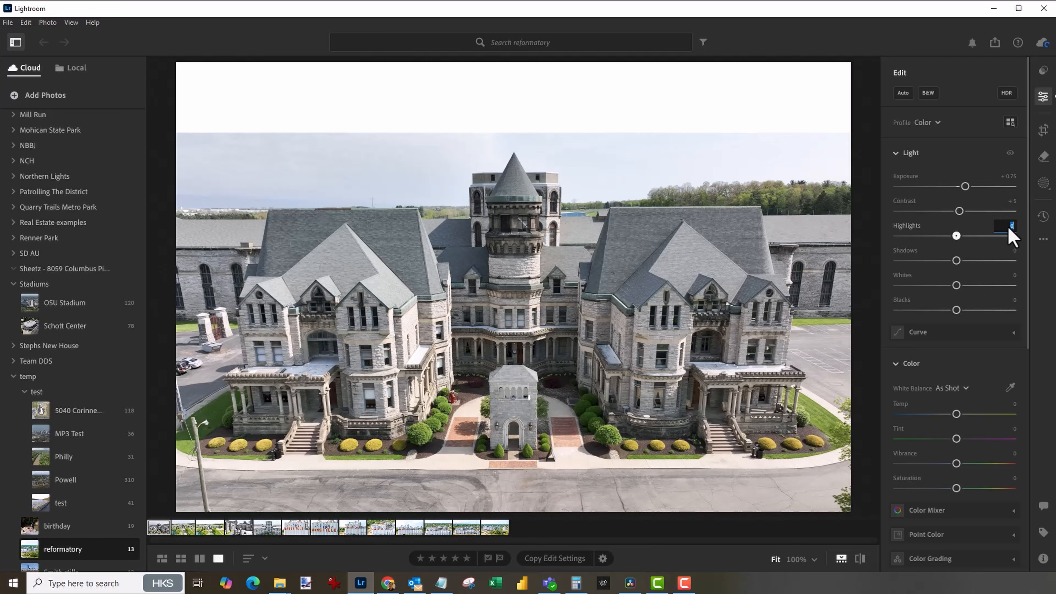
text(50)
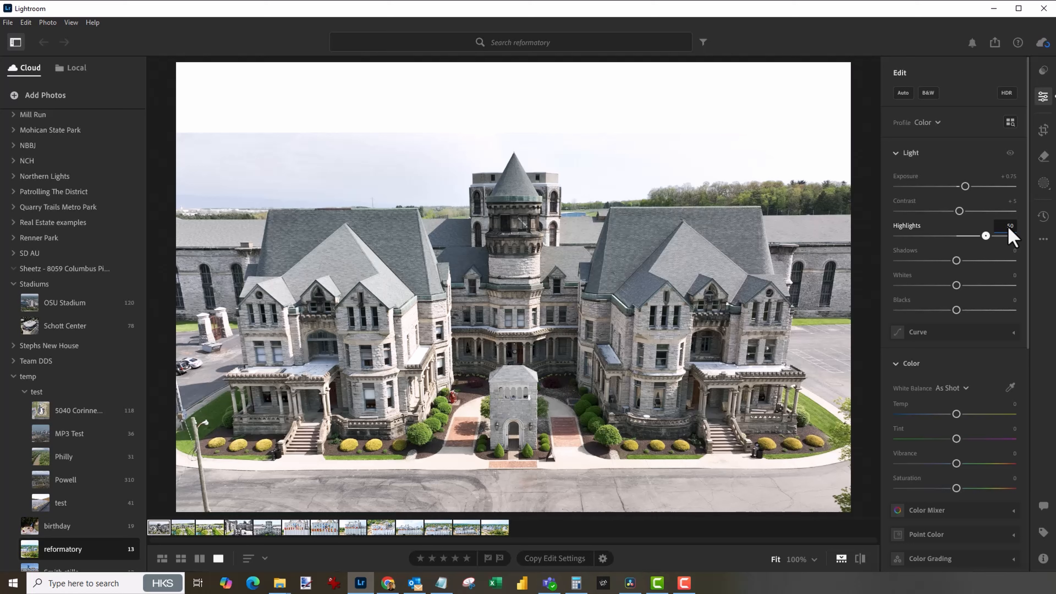
click(1009, 251)
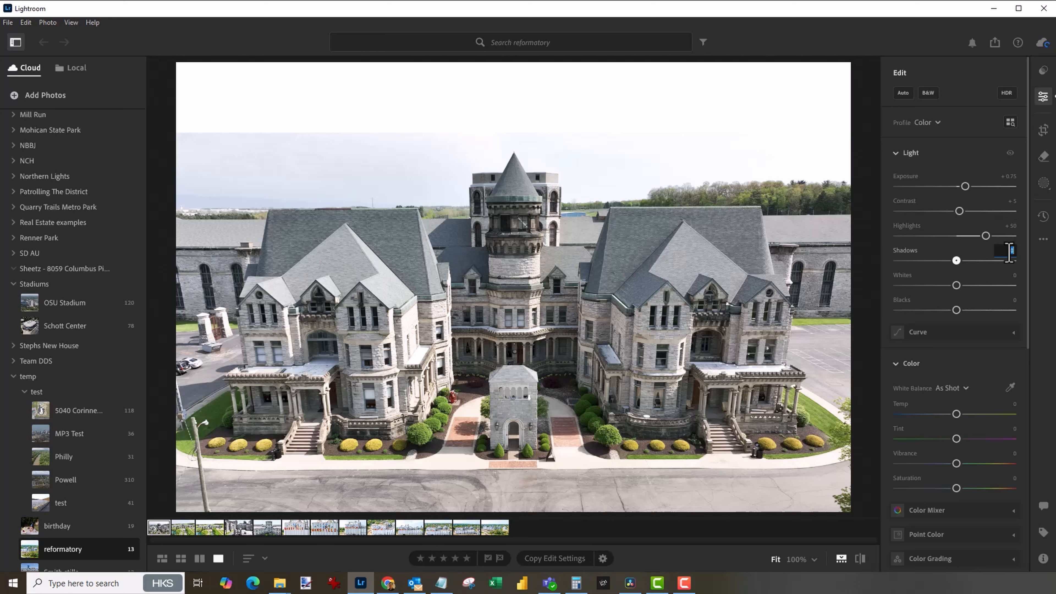
text(25)
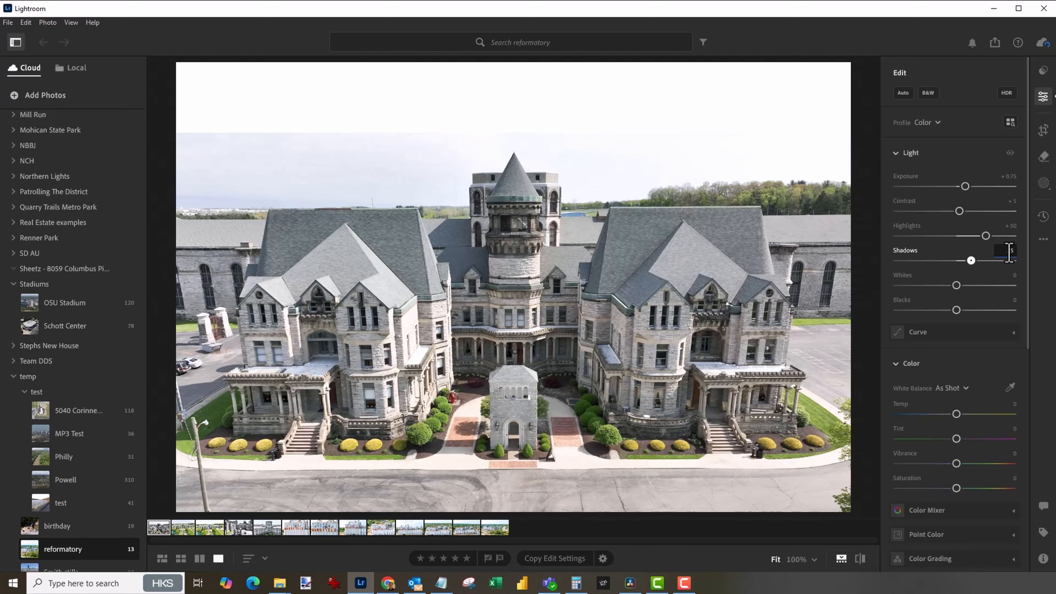
key(Tab)
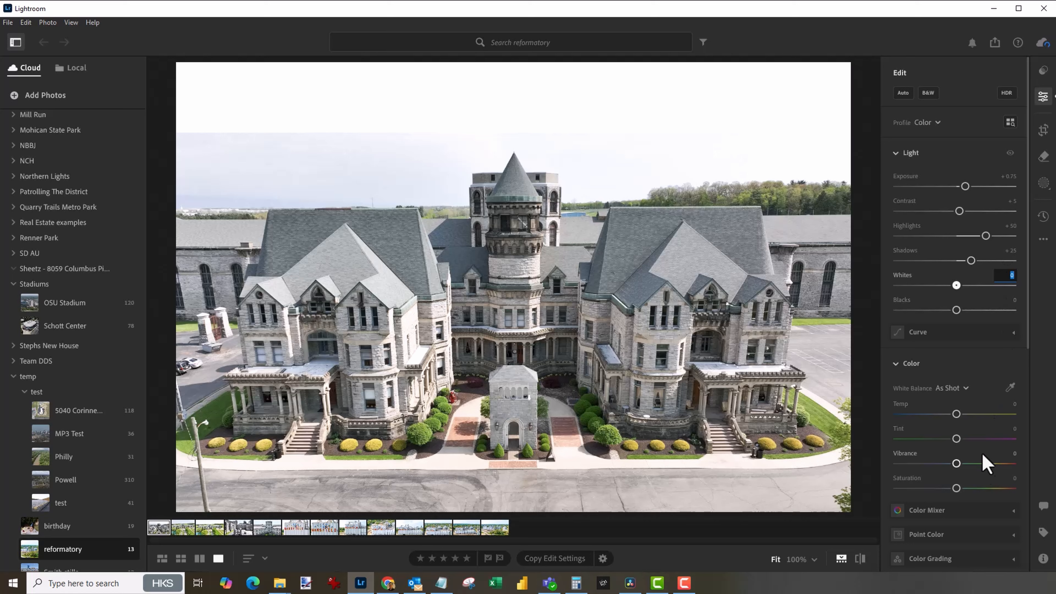
Set the photo's vibrance to 25 and saturation to 5, and compare the edit with the original
click(1005, 458)
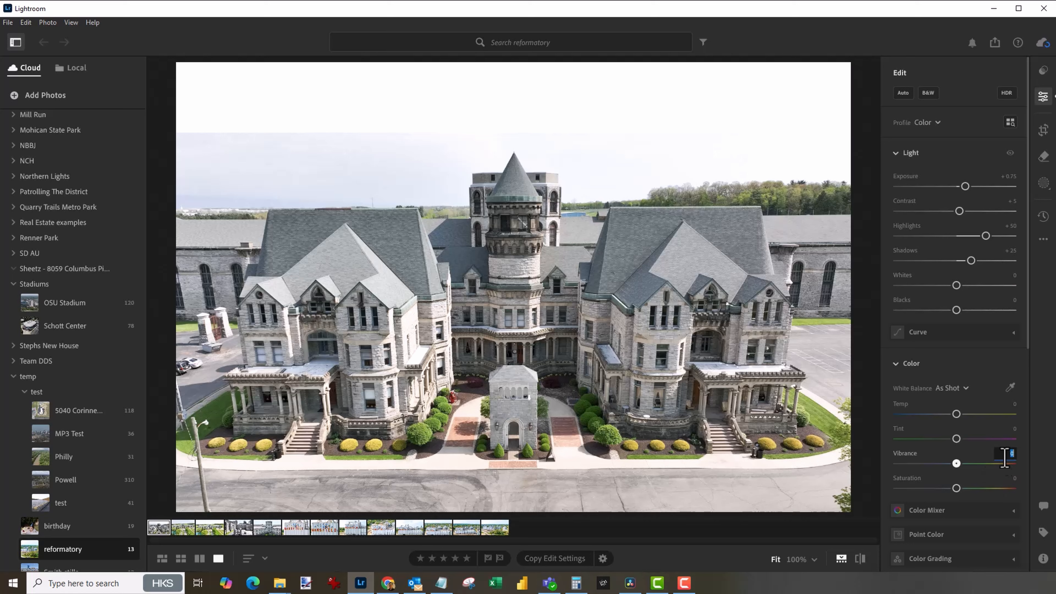
text(25)
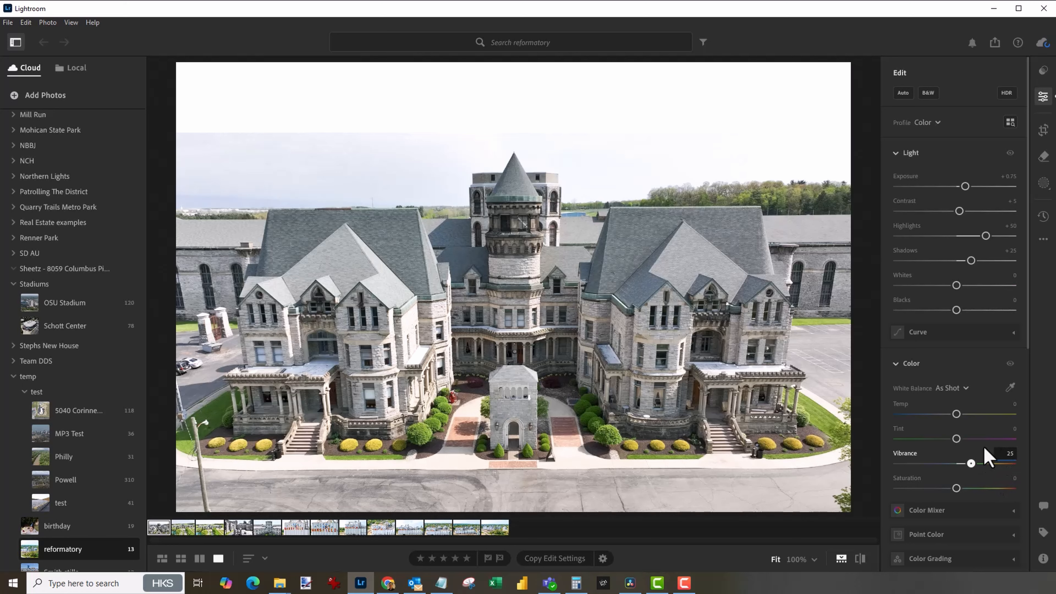
key(Tab)
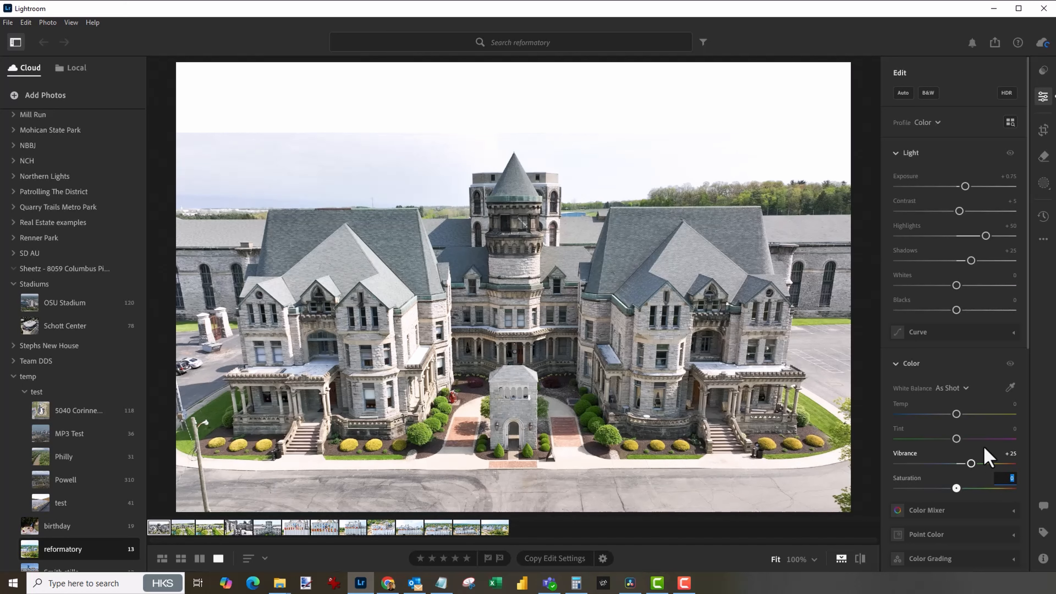
text(5)
key(Tab)
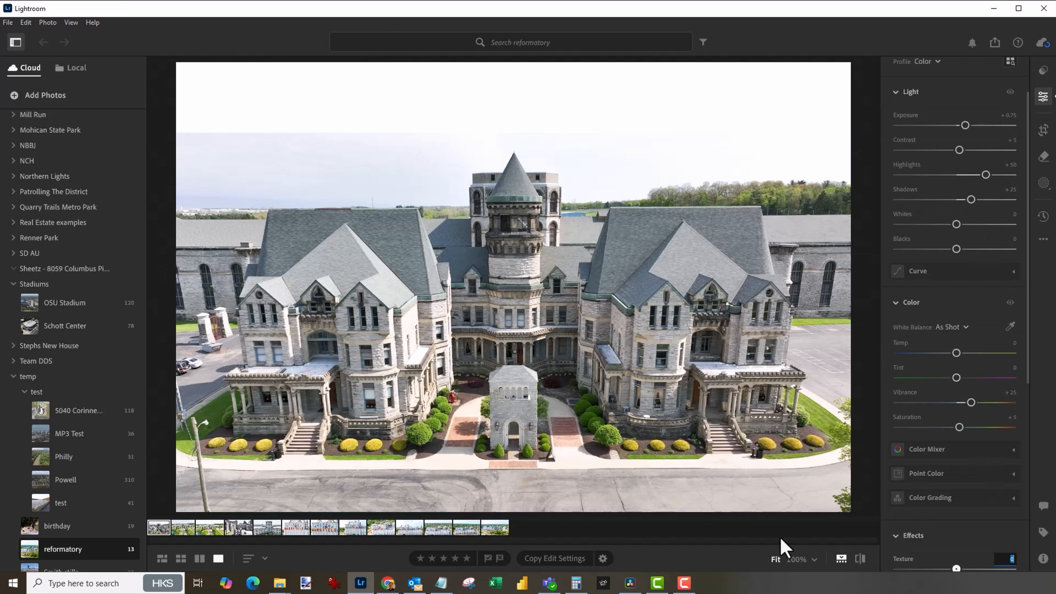
click(861, 558)
click(861, 558)
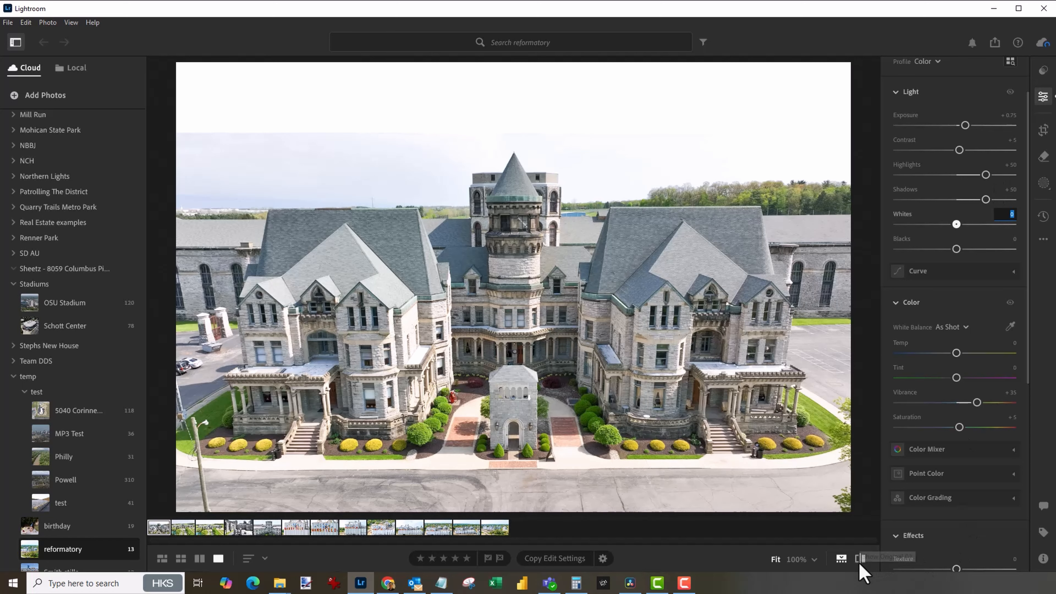
Compare the edit with the original and export the photo as a full-size JPG at 100% quality to the temp folder
click(860, 559)
click(860, 559)
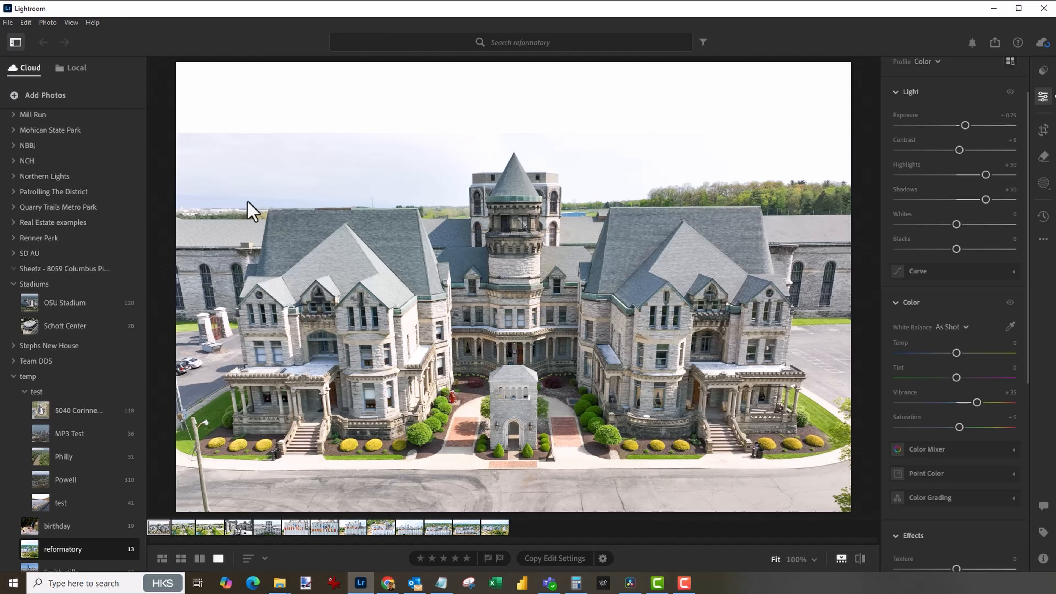
click(9, 24)
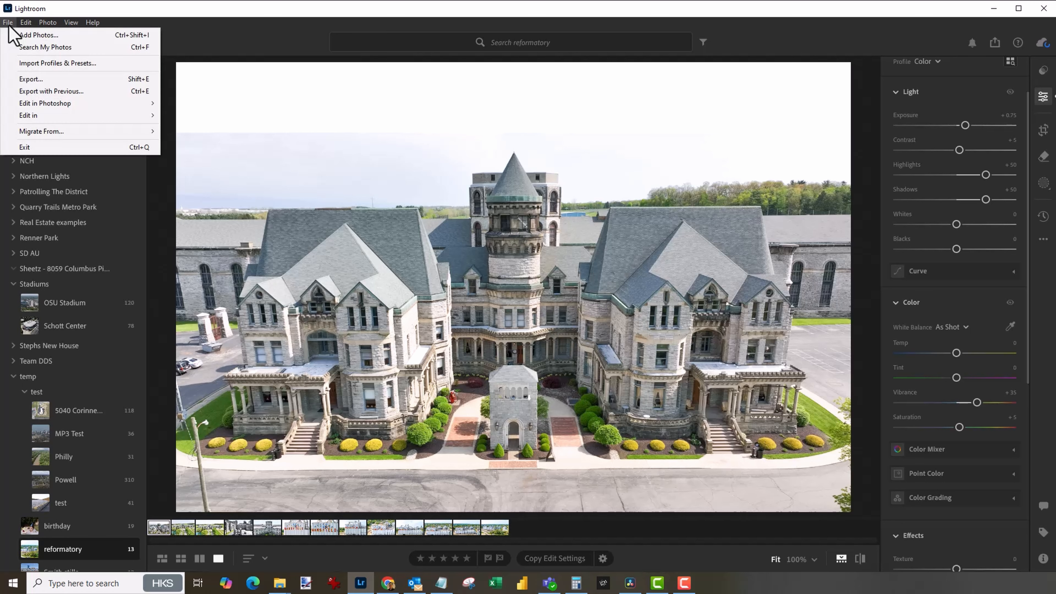
click(25, 80)
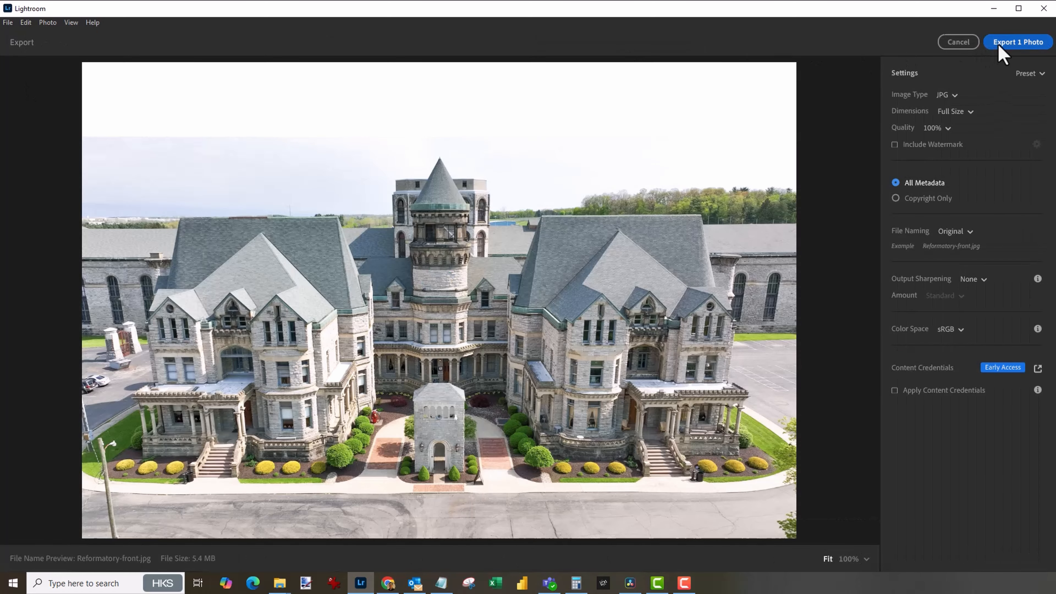
click(1000, 46)
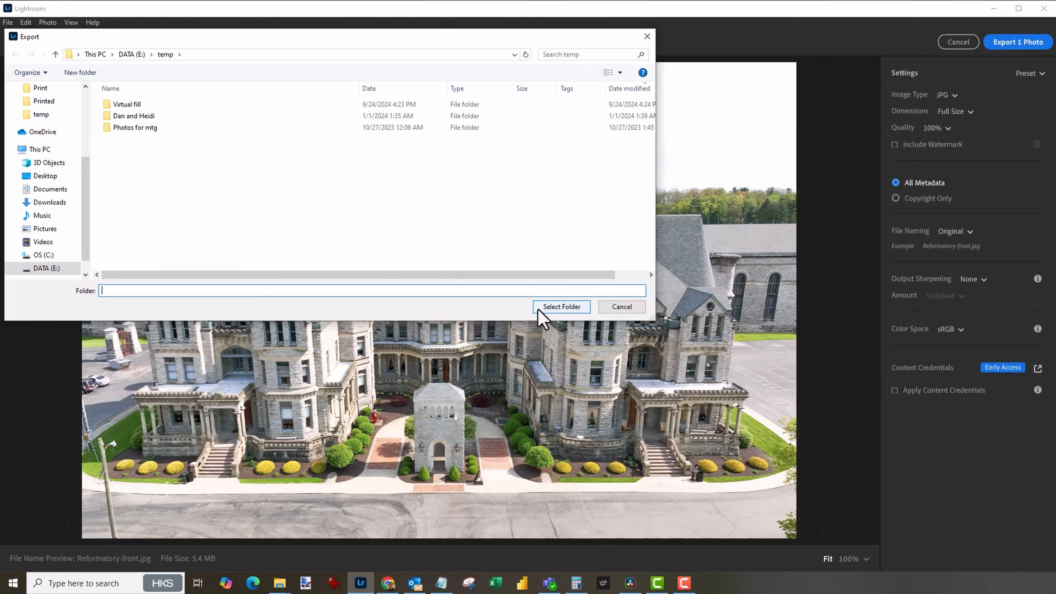
click(562, 307)
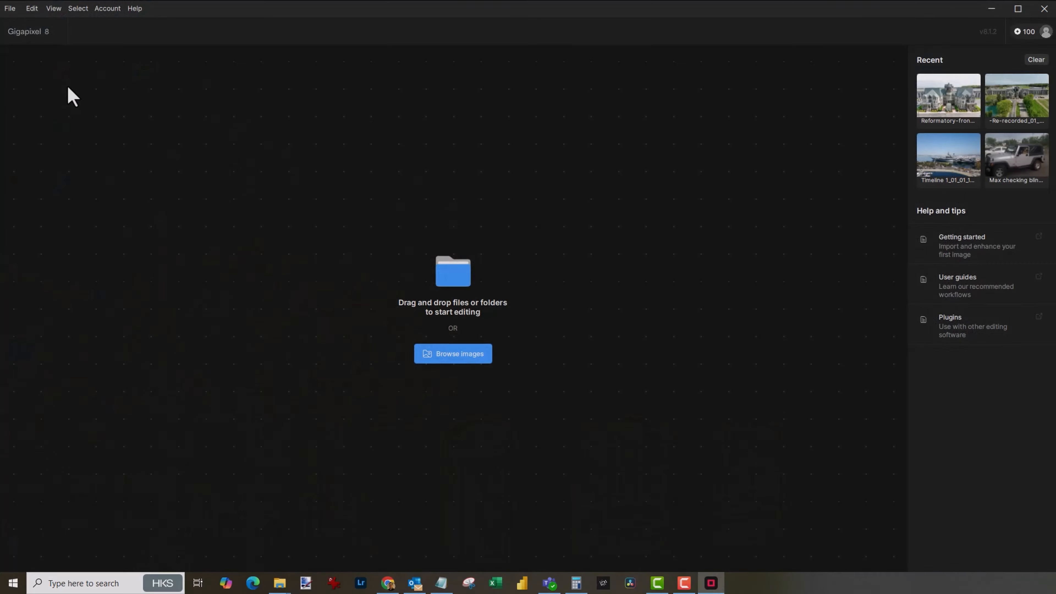
Switch to Gigapixel and load Reformatory-front-2.jpg from the temp folder on drive E
click(1055, 258)
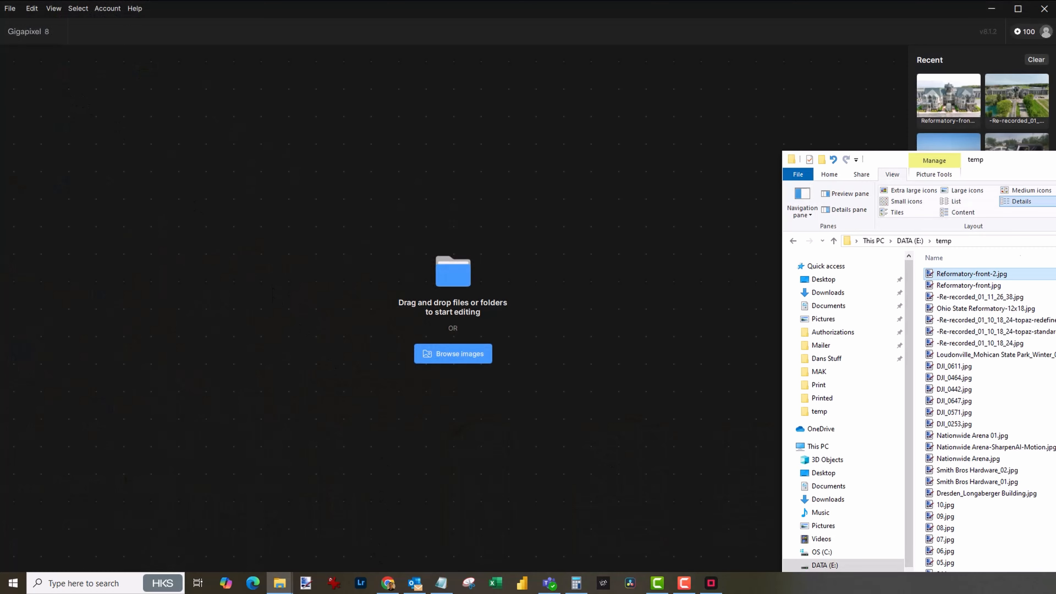
drag(977, 277, 541, 318)
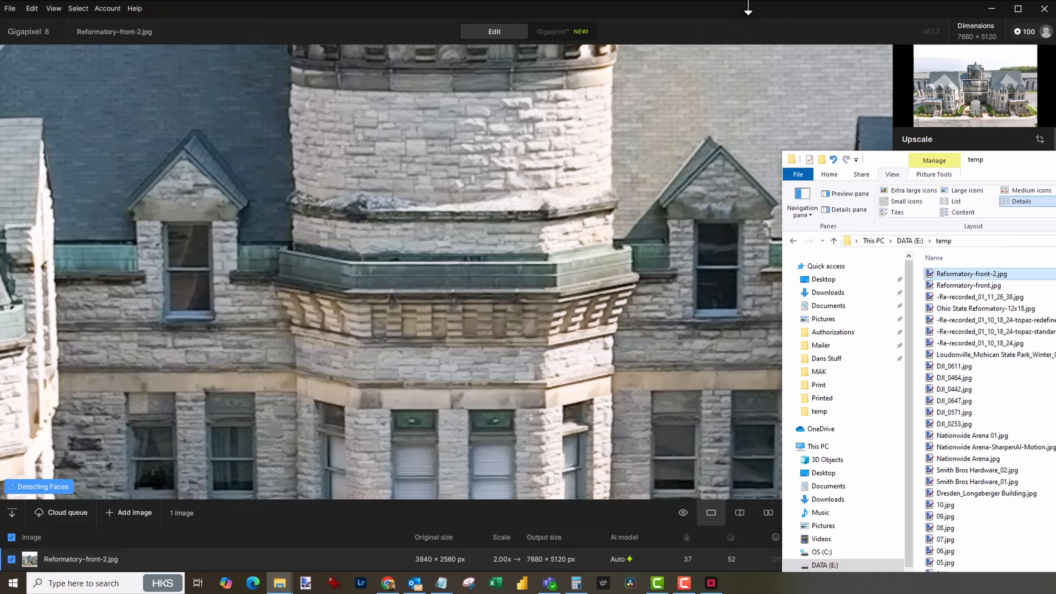
click(747, 5)
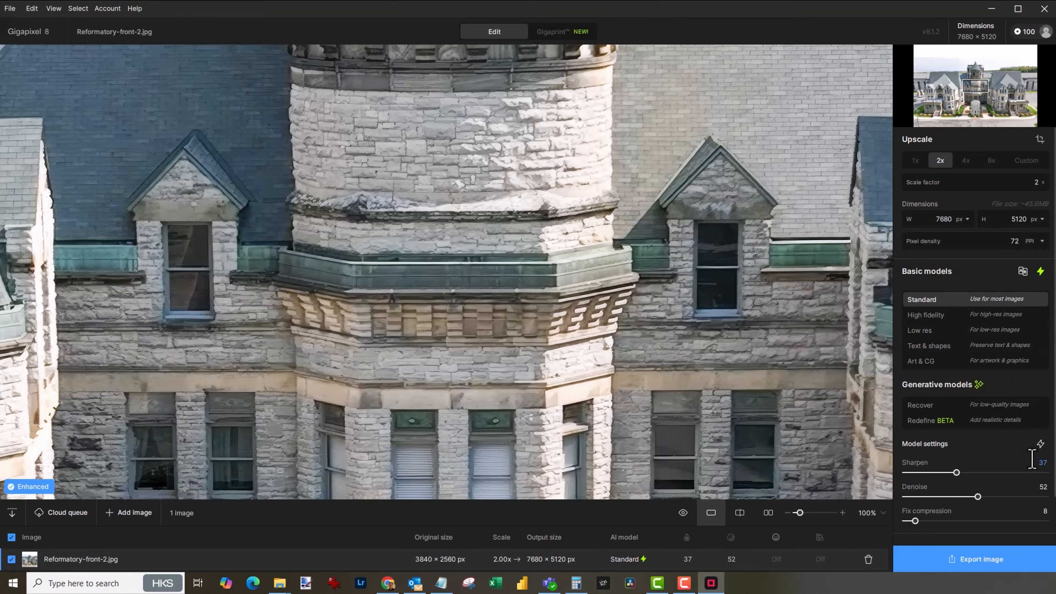
Apply the Redefine generative model at 2x scale with automatic model settings and render the entire image
click(1042, 447)
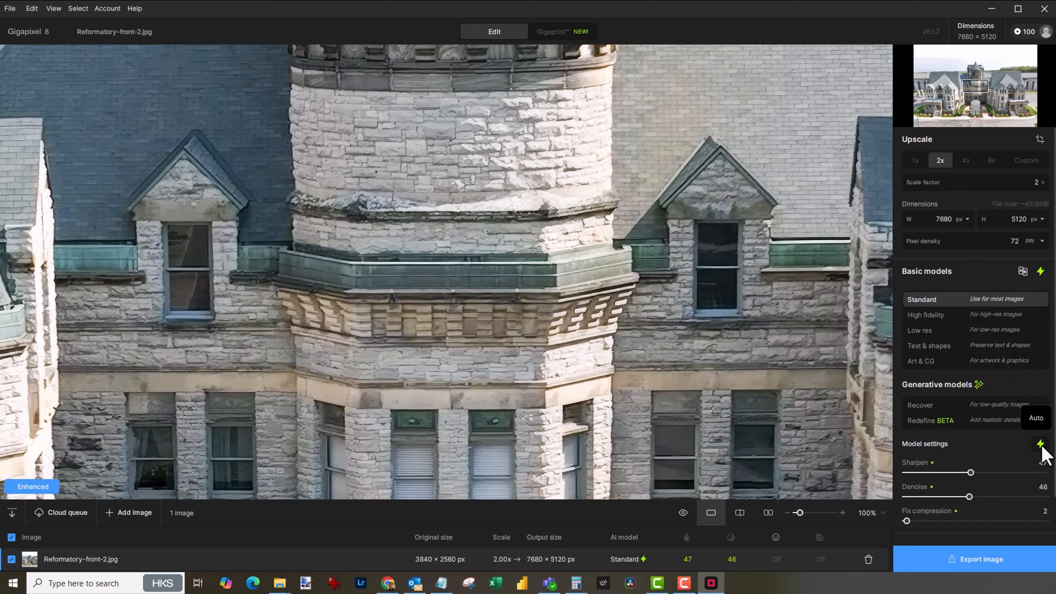
click(1000, 431)
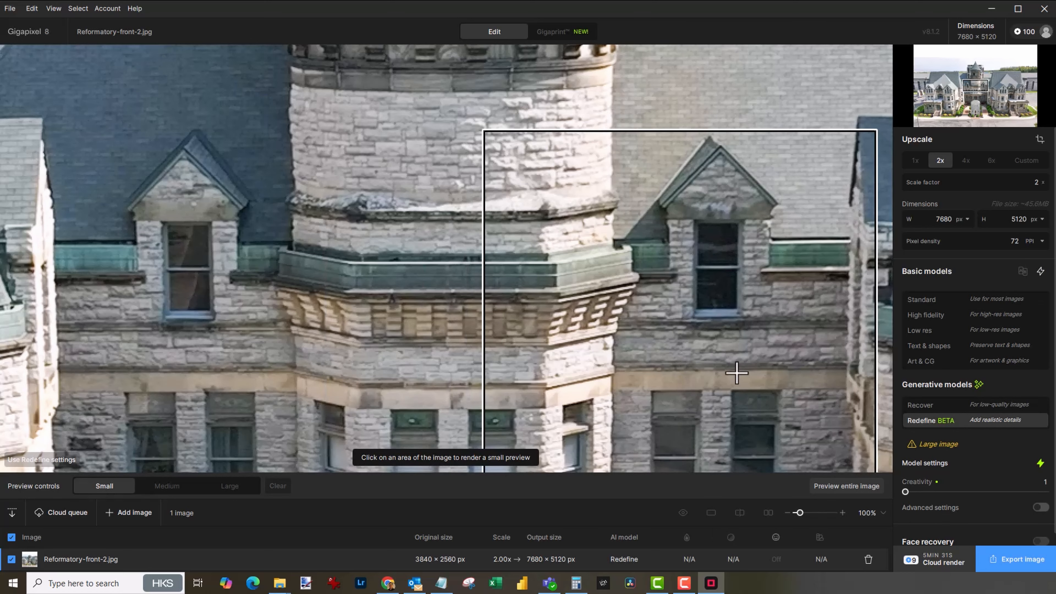
click(825, 497)
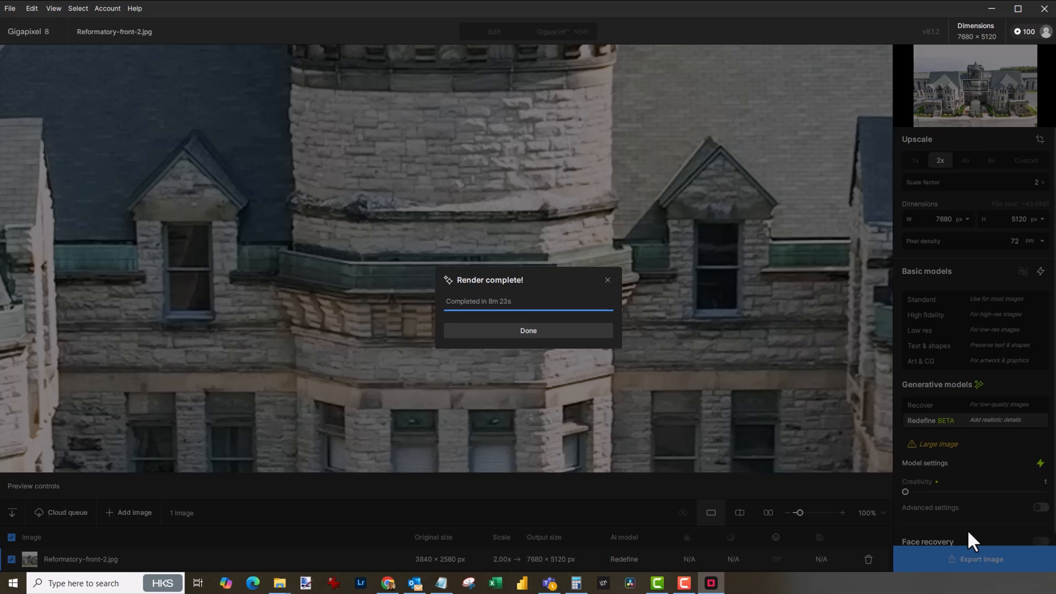
click(551, 335)
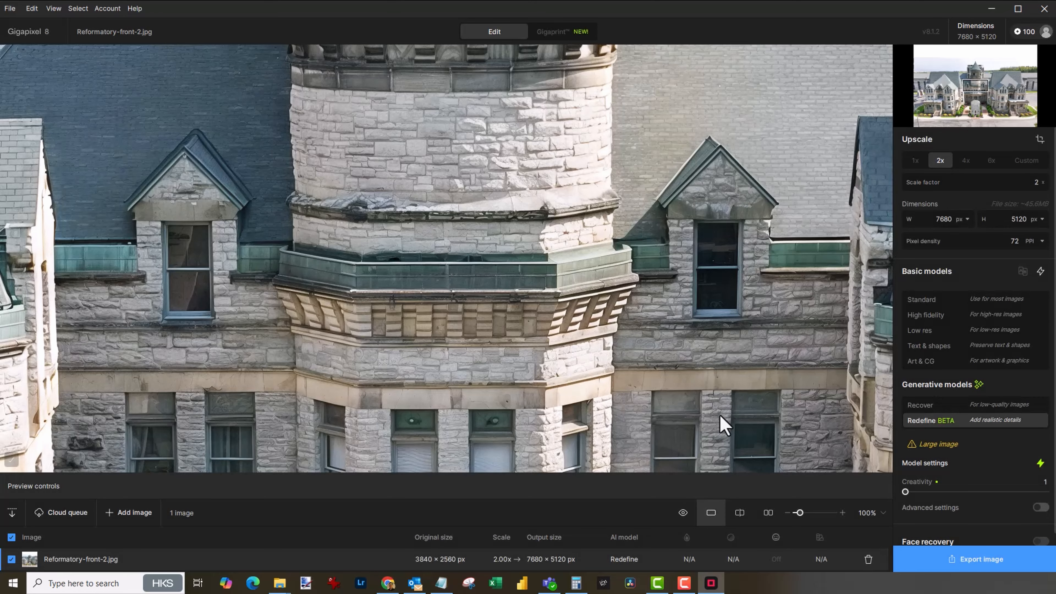
Export the upscaled image to the original folder with the -topaz suffix, preserving the input format and color space
click(928, 562)
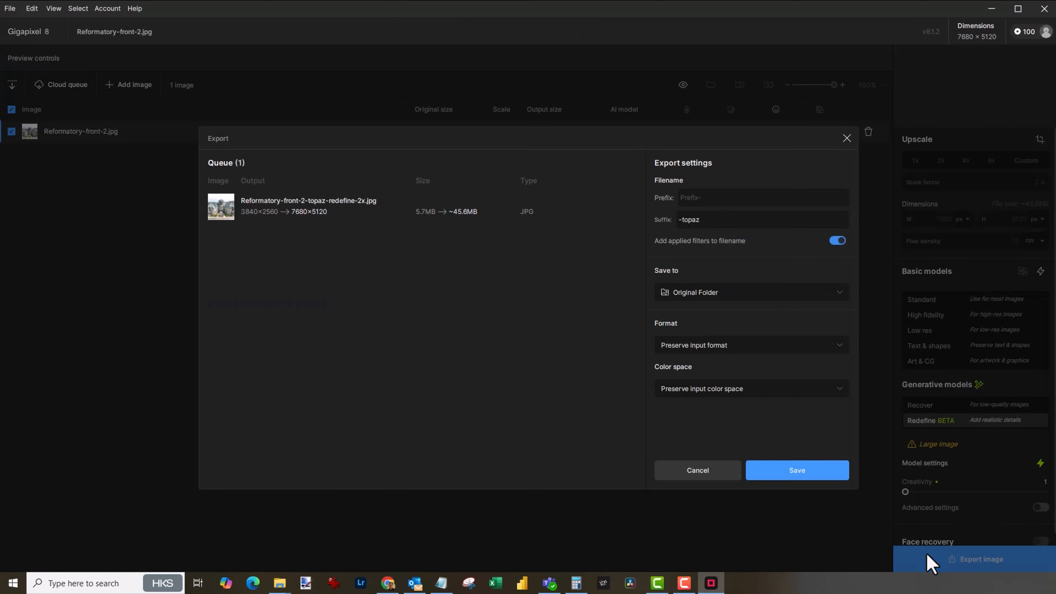
click(829, 480)
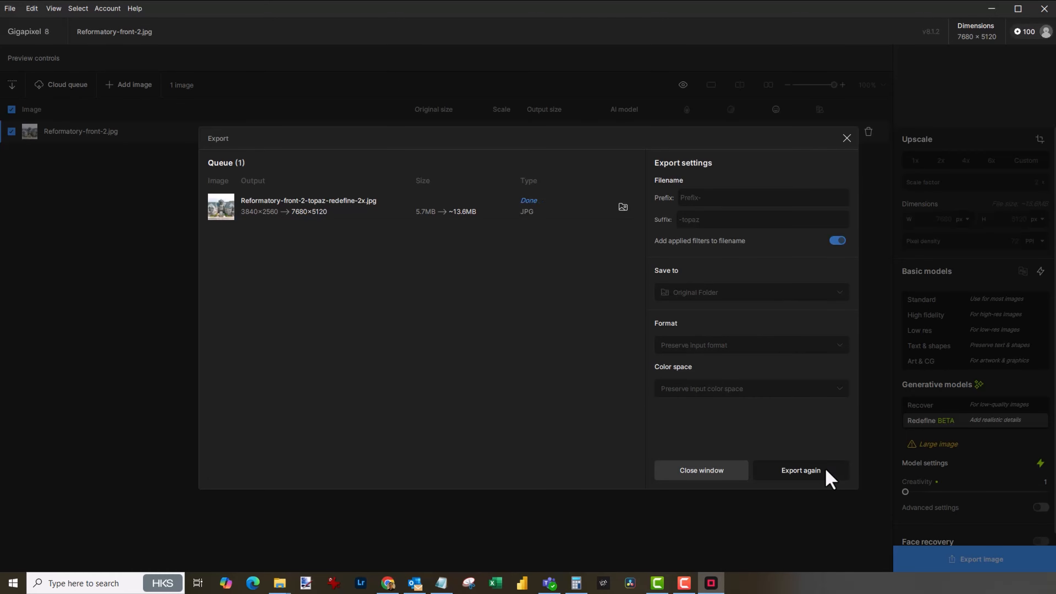
click(741, 471)
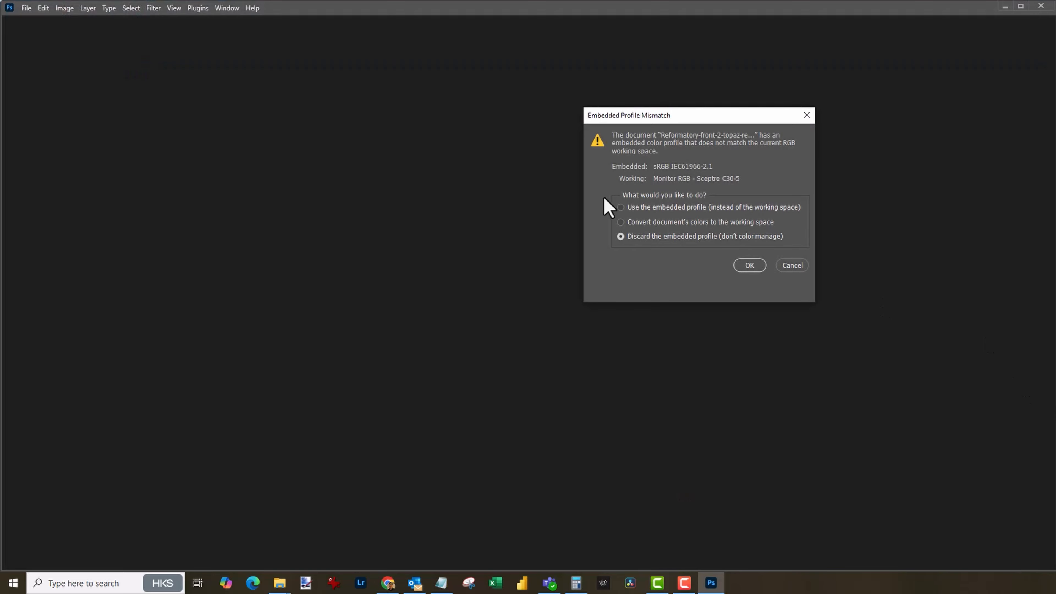
Switch to Photoshop, open the upscaled photo with its embedded color profile, and clear the brush list away from the image
click(620, 207)
click(747, 268)
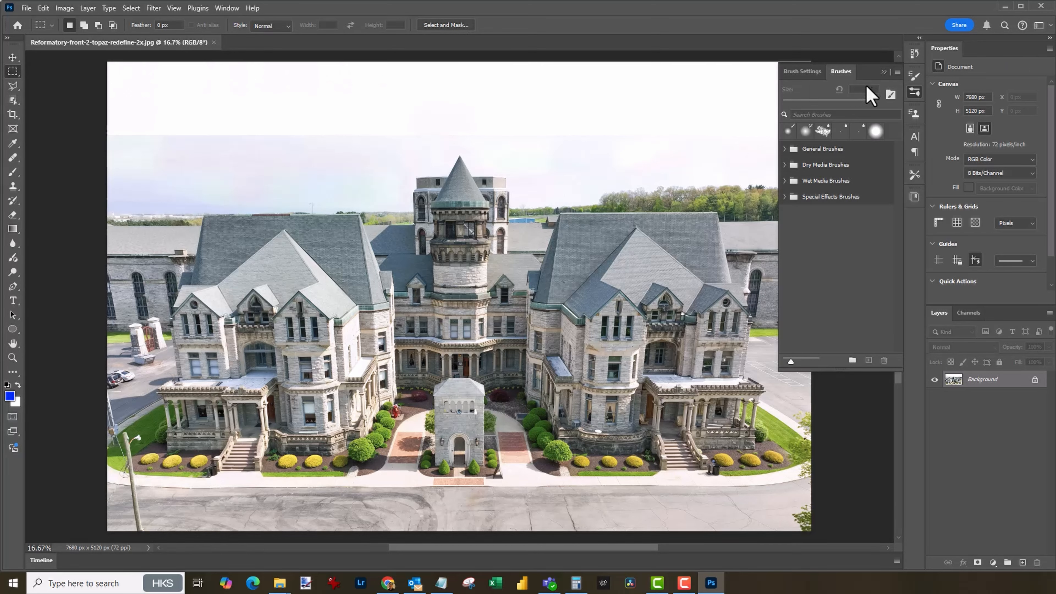
click(883, 72)
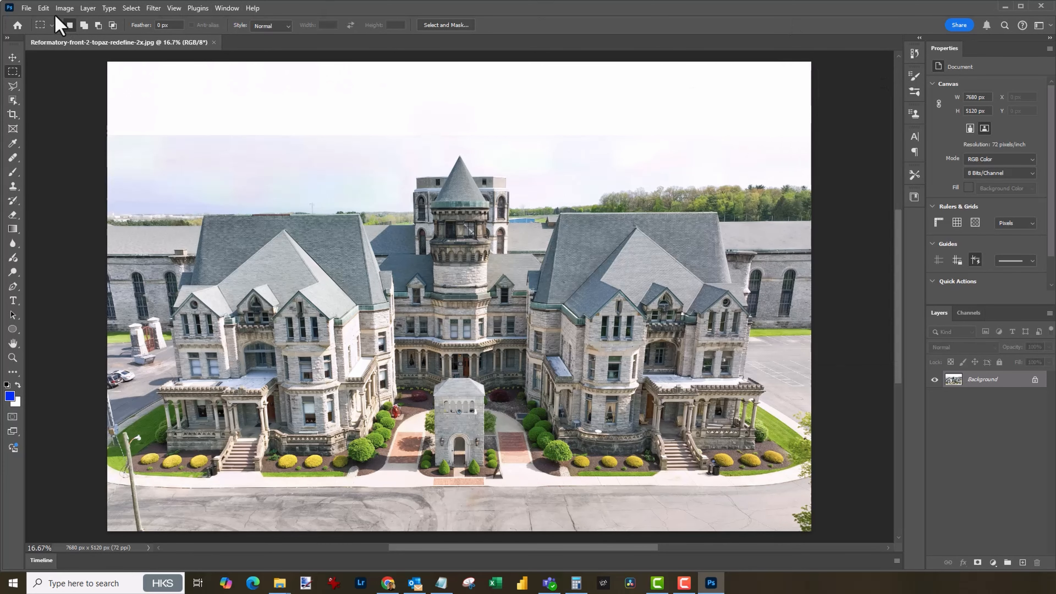
Replace the sky with the blue cloudy sky, brightening it strongly and cooling its temperature slightly, with output to new layers
click(44, 8)
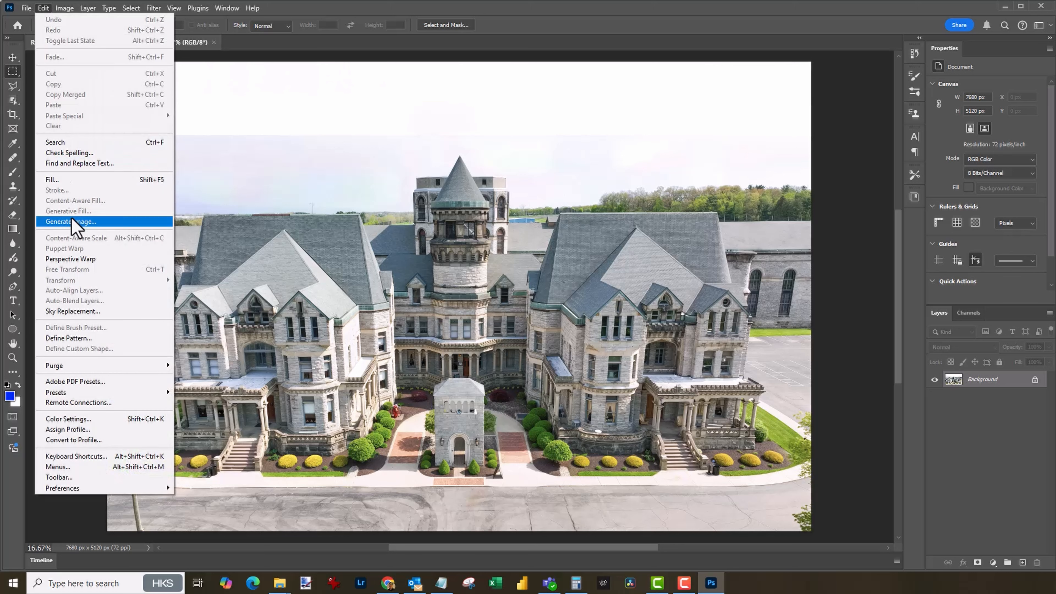
click(73, 311)
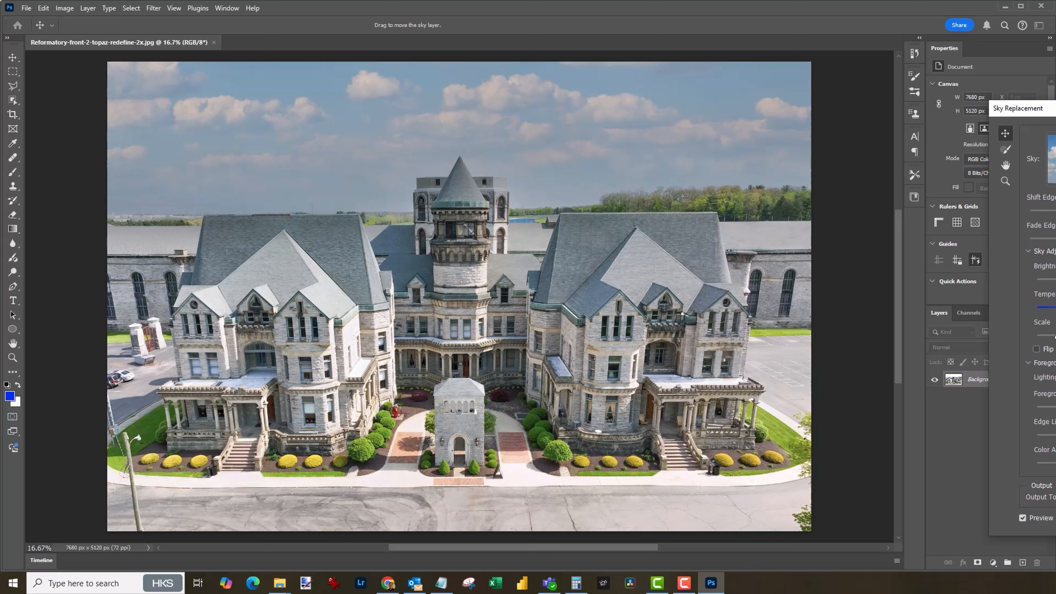
drag(1034, 109, 923, 95)
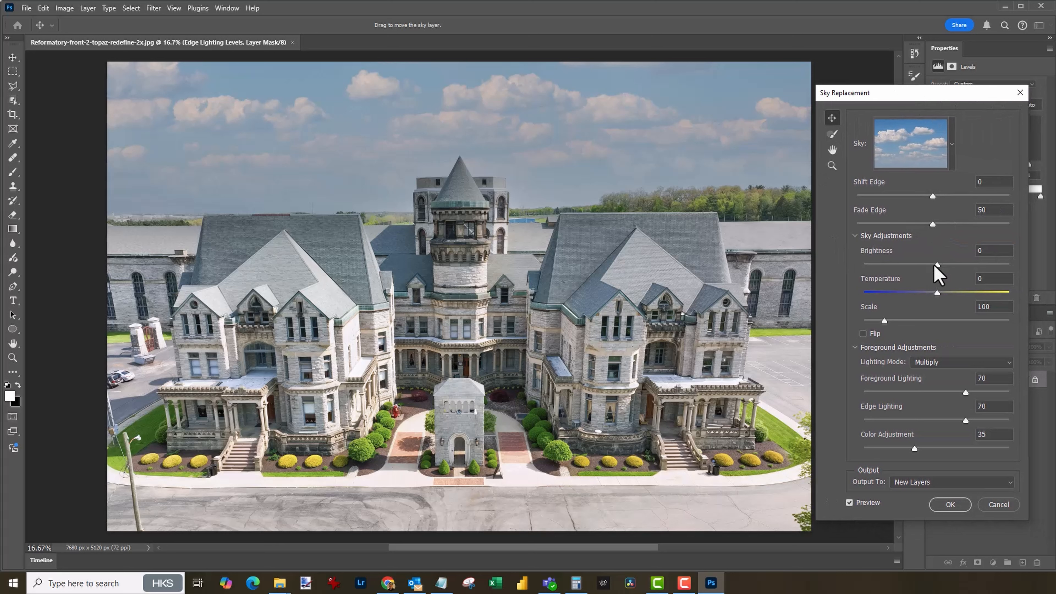
drag(937, 265, 981, 266)
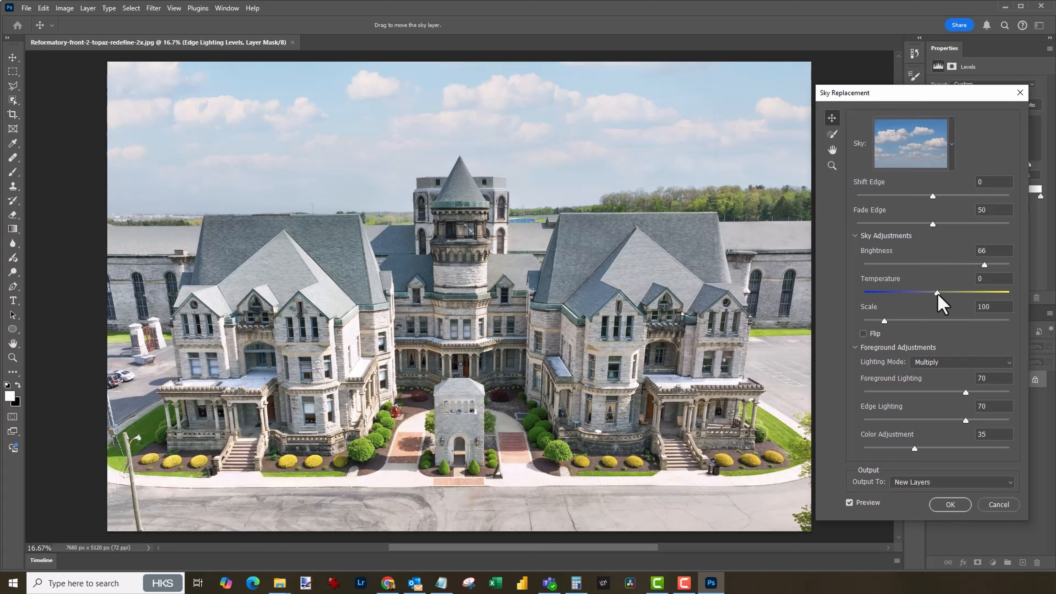
drag(934, 294, 927, 293)
drag(984, 266, 991, 266)
click(950, 504)
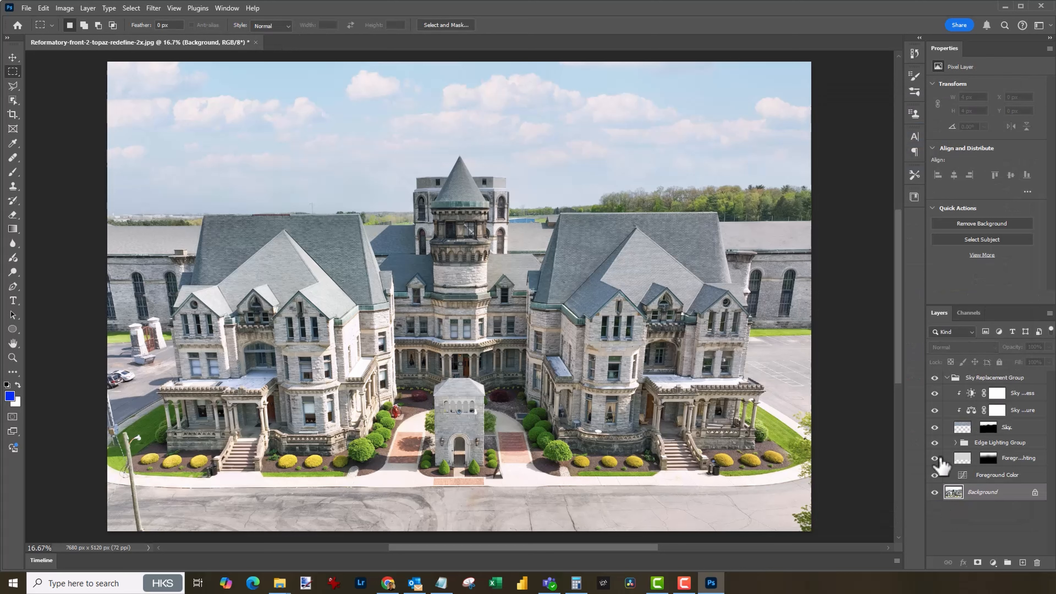
Export the sky-replaced photo as a 7680 x 5120 px JPG at quality 7
click(26, 8)
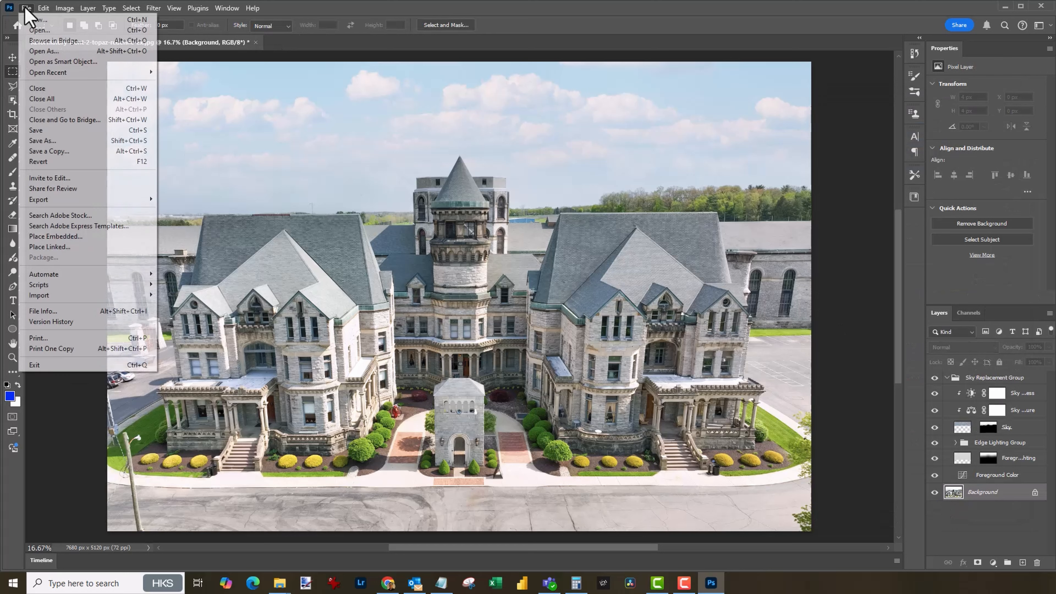
mouse_move(88, 201)
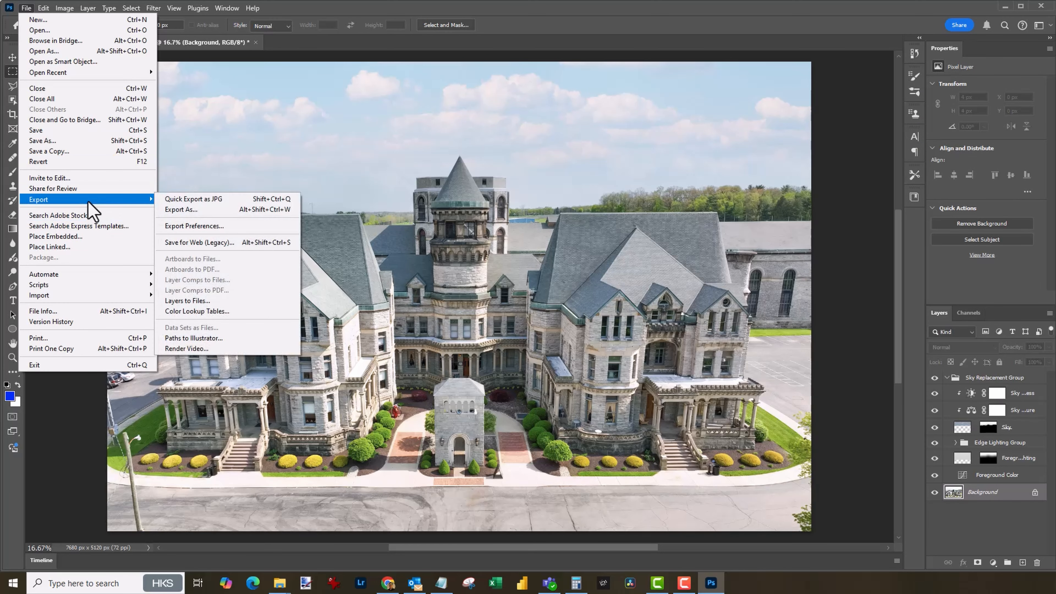
click(180, 210)
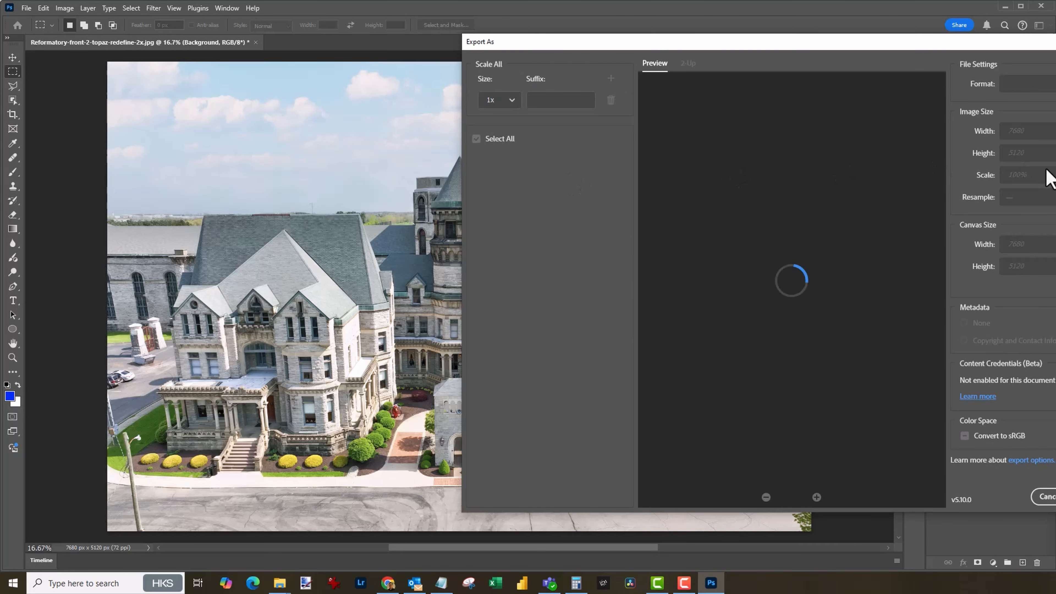
drag(992, 42, 913, 45)
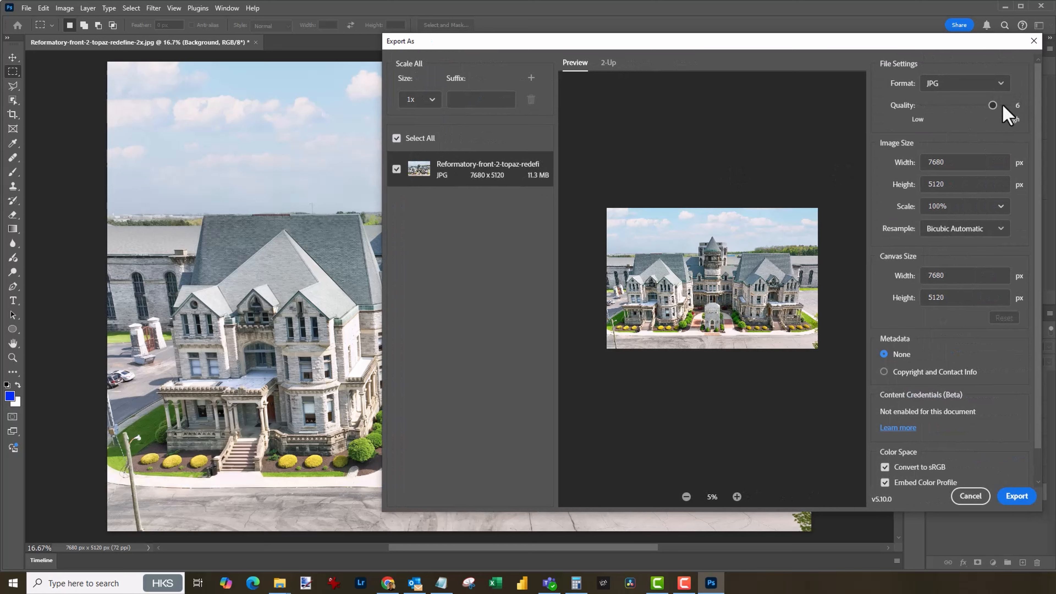
drag(1003, 105, 1007, 106)
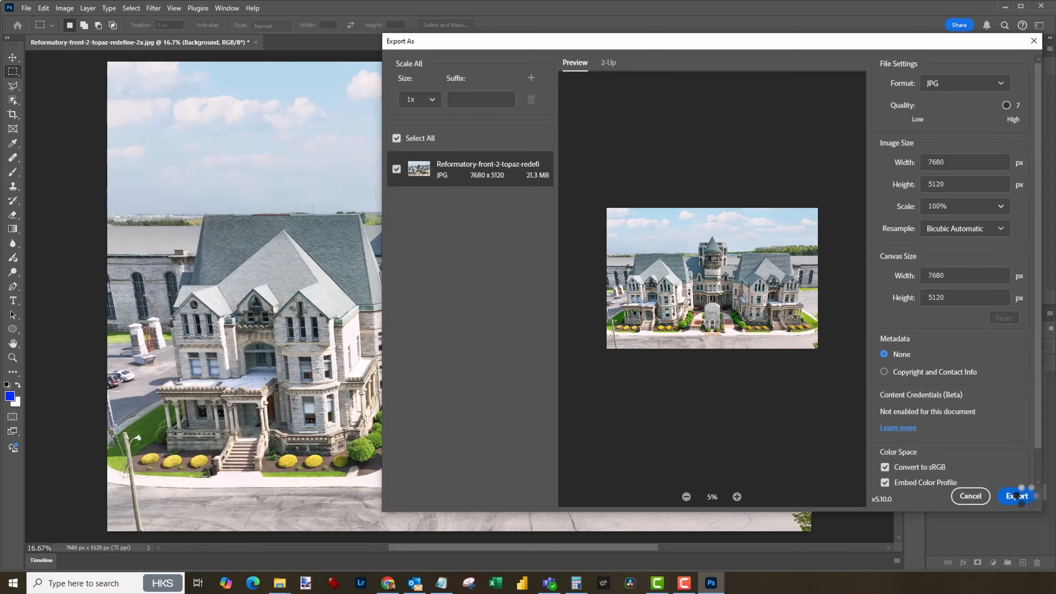
click(1019, 495)
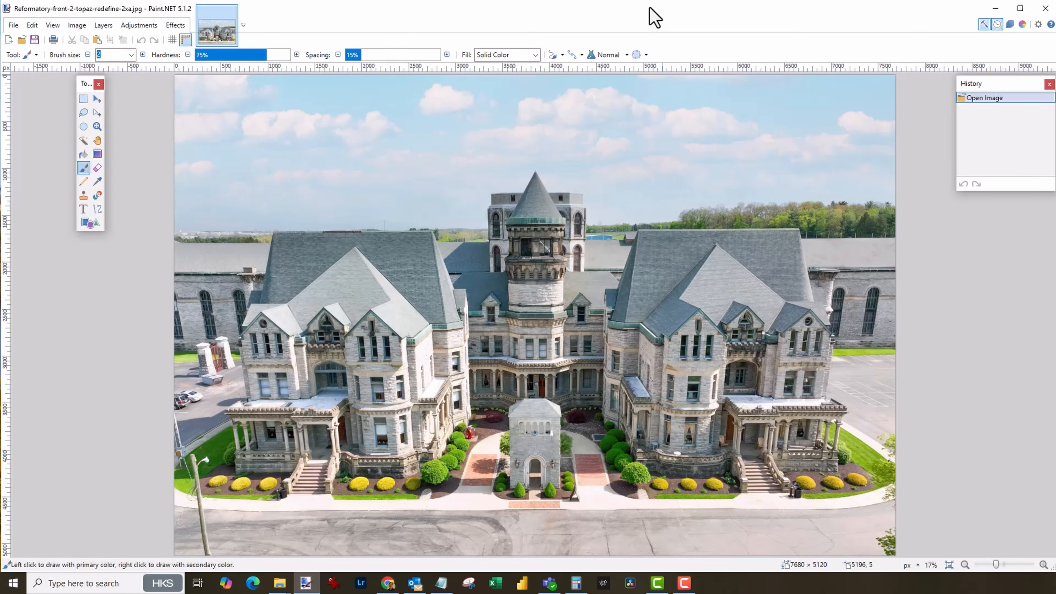
In Paint.NET, set the exported photo's highlights to 10 and save the JPG at quality 100 with 4:4:4 chroma subsampling
click(144, 26)
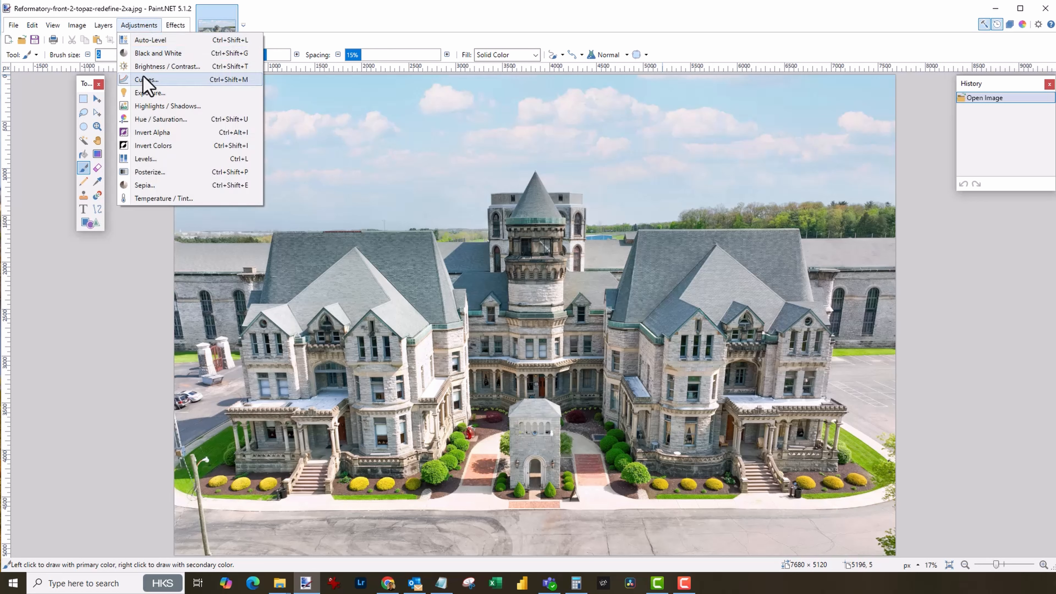
click(148, 106)
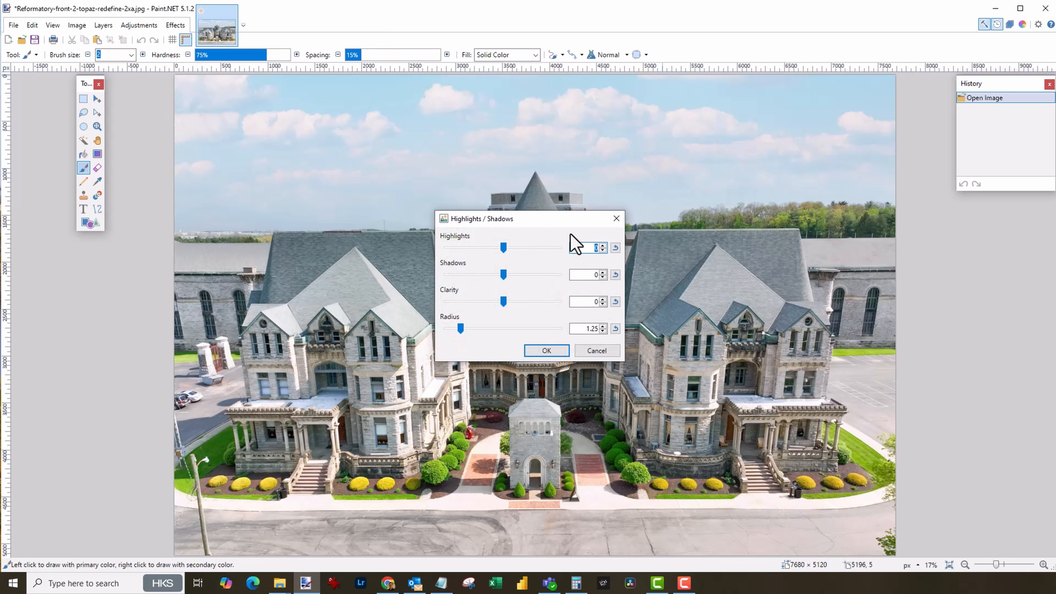
drag(555, 221, 328, 112)
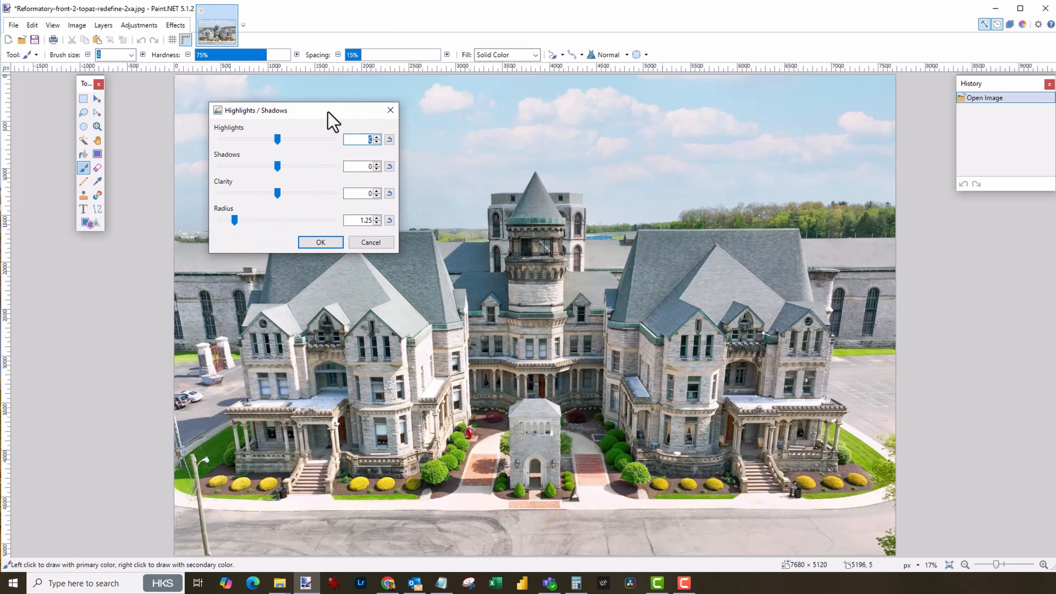
double_click(364, 143)
click(363, 143)
double_click(364, 144)
text(10)
key(Tab)
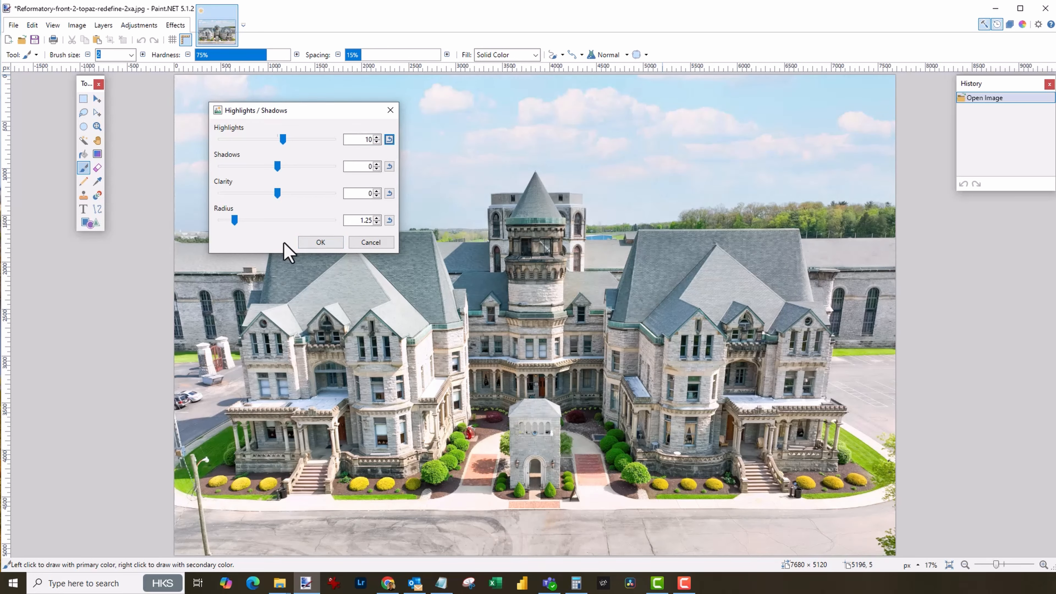
click(311, 243)
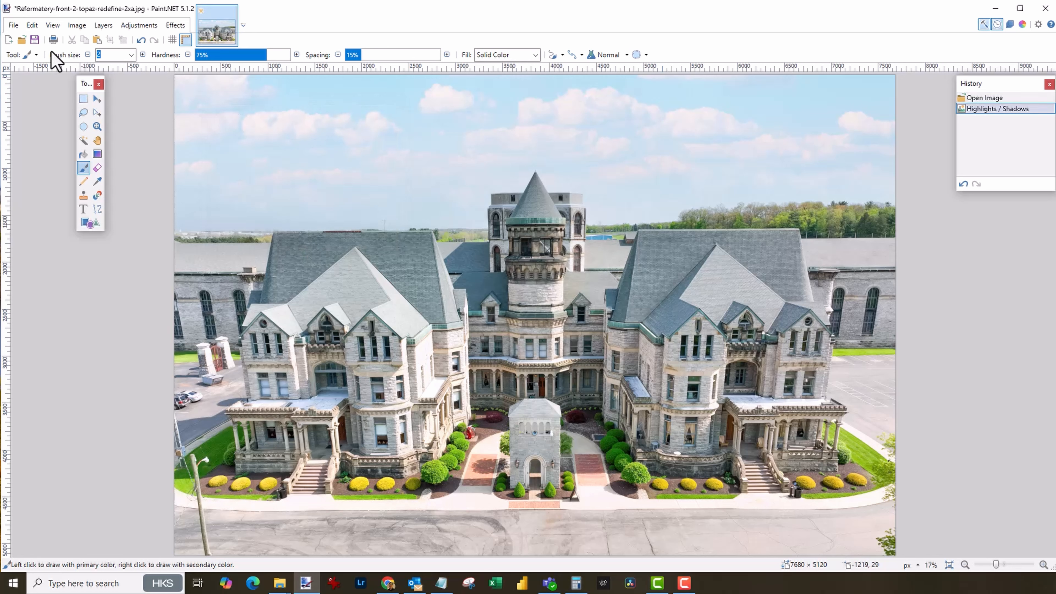
click(34, 40)
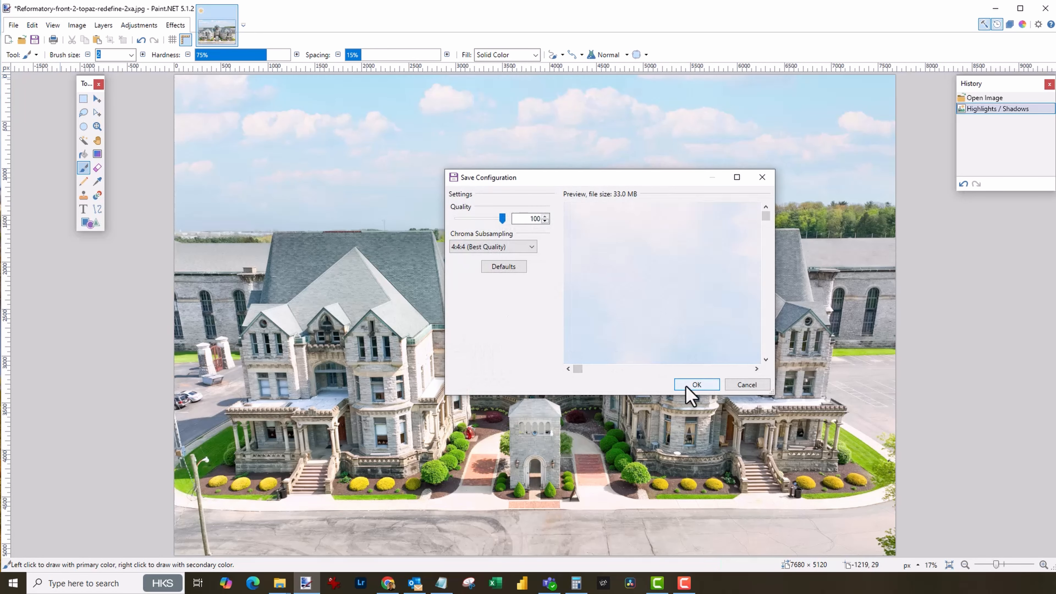
click(696, 385)
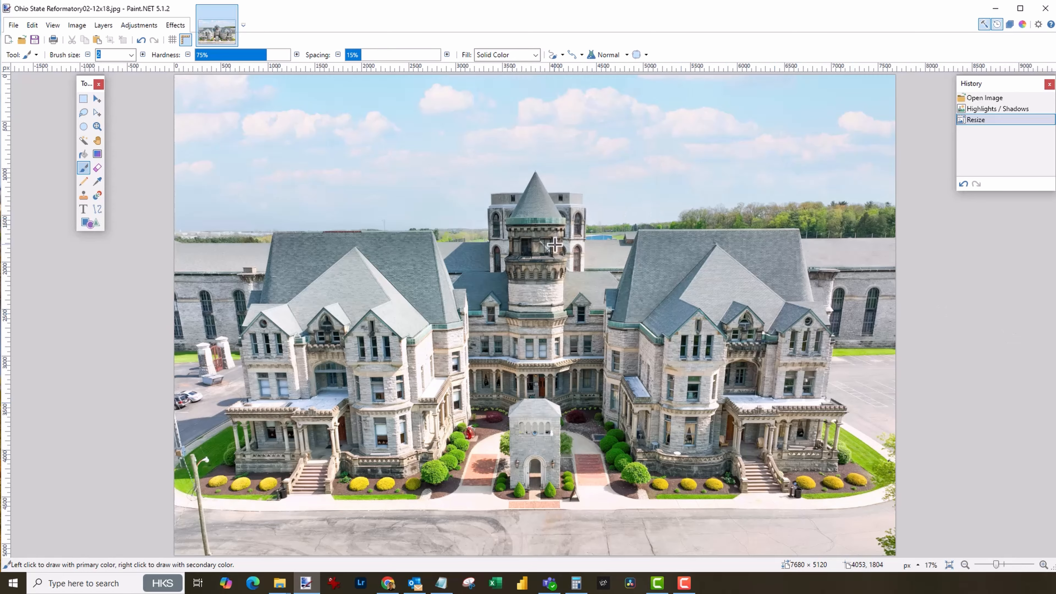
Examine the central tower's detail up close in the 12x18 version, and return to viewing the whole image
scroll(555, 239, up, 4)
scroll(542, 224, up, 4)
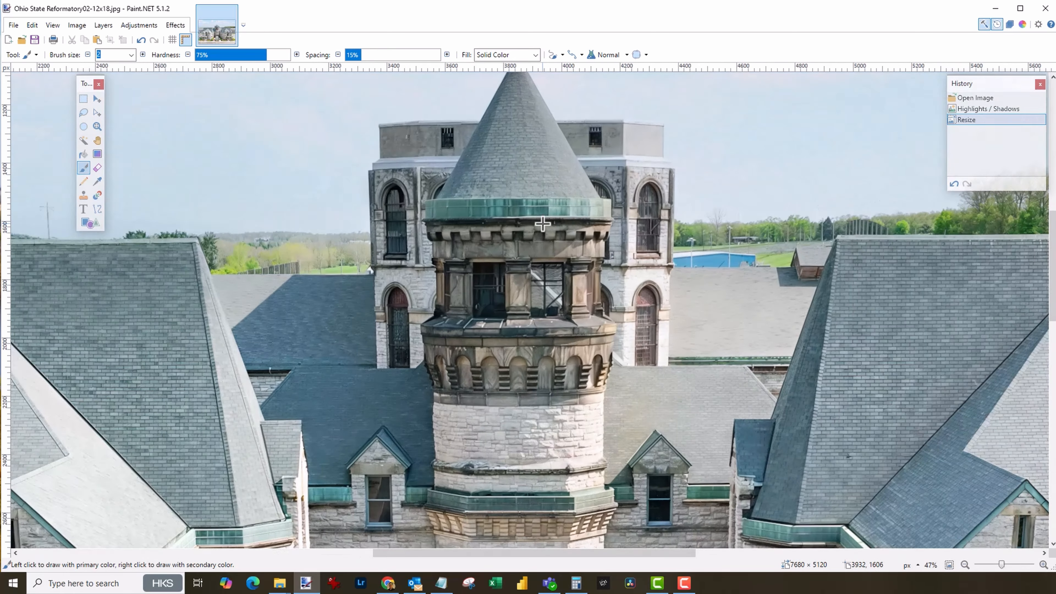
scroll(543, 224, up, 1)
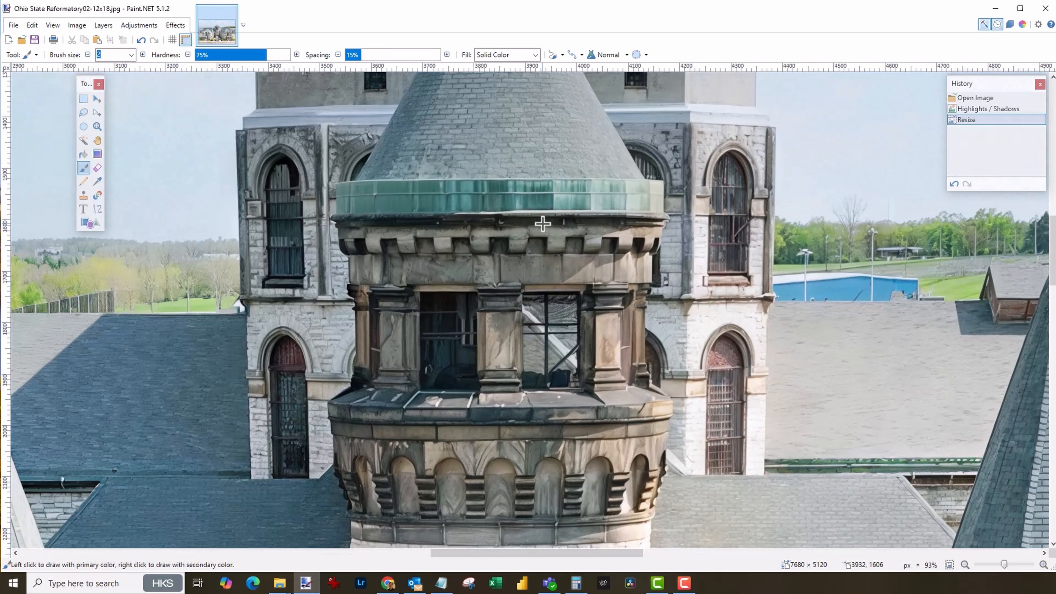
key(ctrl+b)
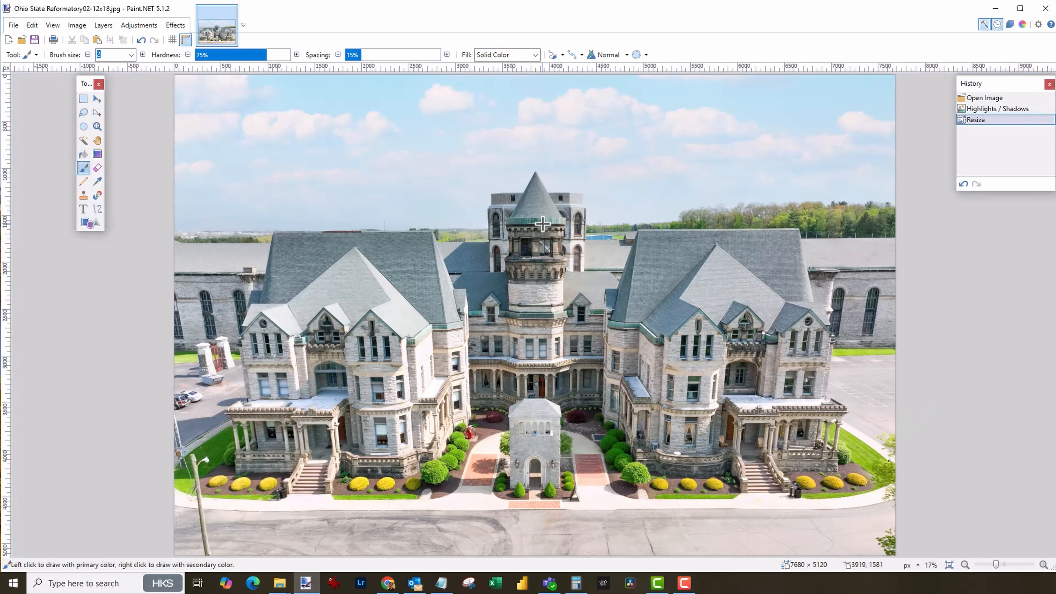